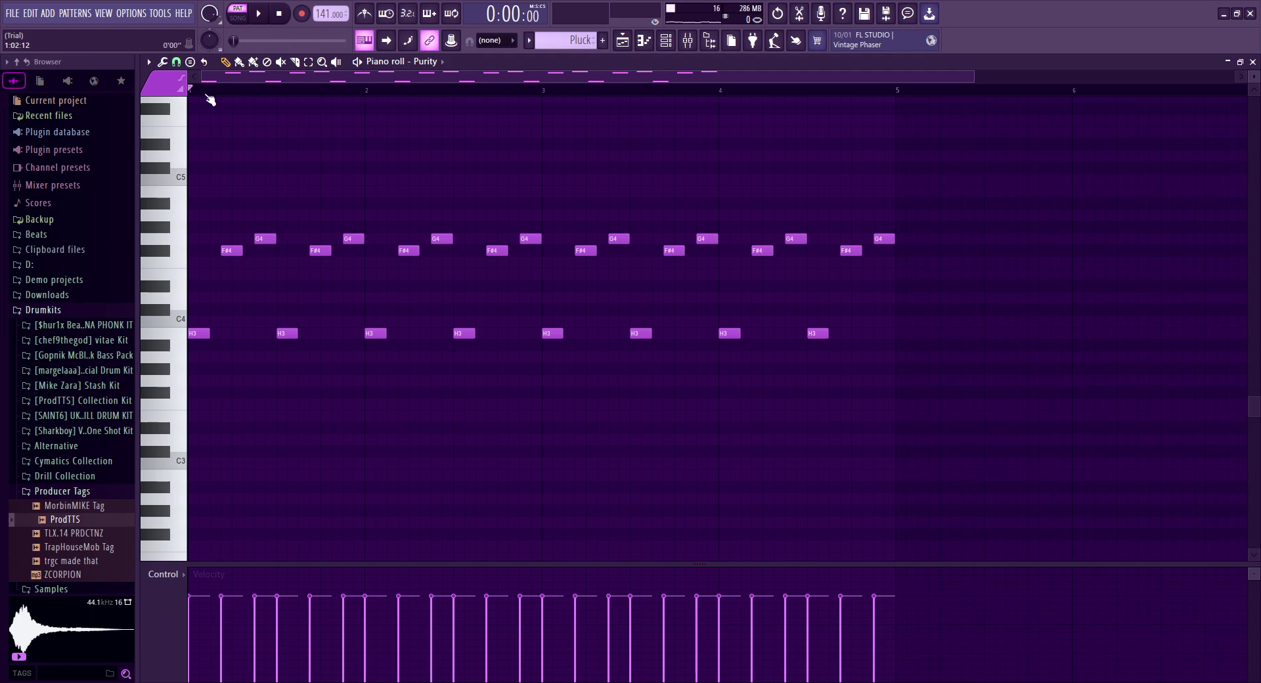
View the Purity instrument behind the Pluck pattern, closing its window and the channel rack when done
{"action": "scroll", "coordinate": [204, 99], "scroll_direction": "up", "scroll_amount": 2}
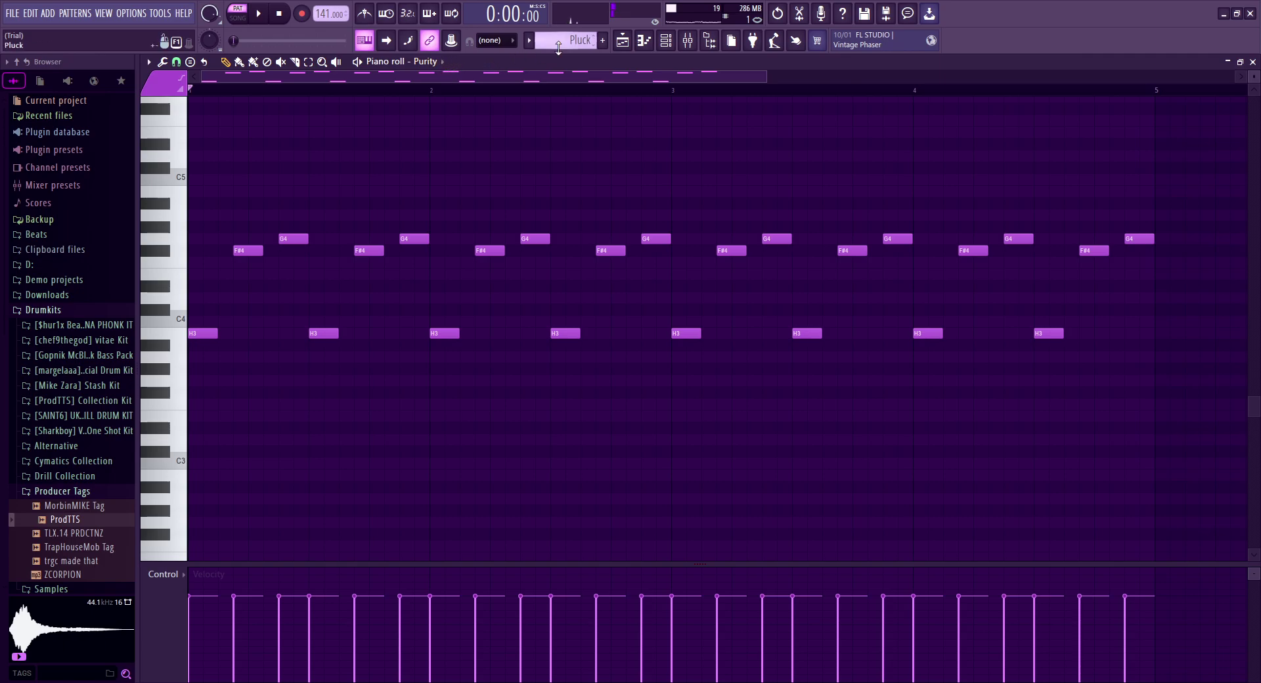
{"action": "left_click", "coordinate": [671, 43]}
{"action": "left_click", "coordinate": [268, 211]}
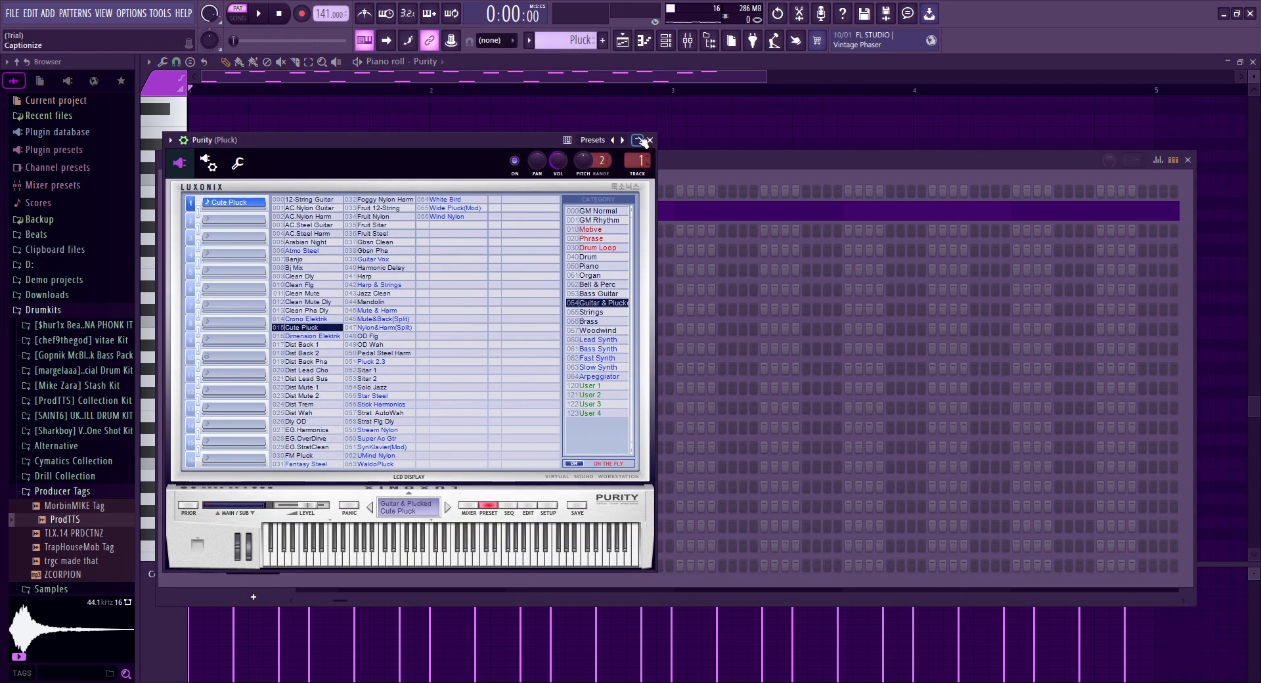
{"action": "left_click", "coordinate": [650, 140]}
{"action": "left_click", "coordinate": [1187, 159]}
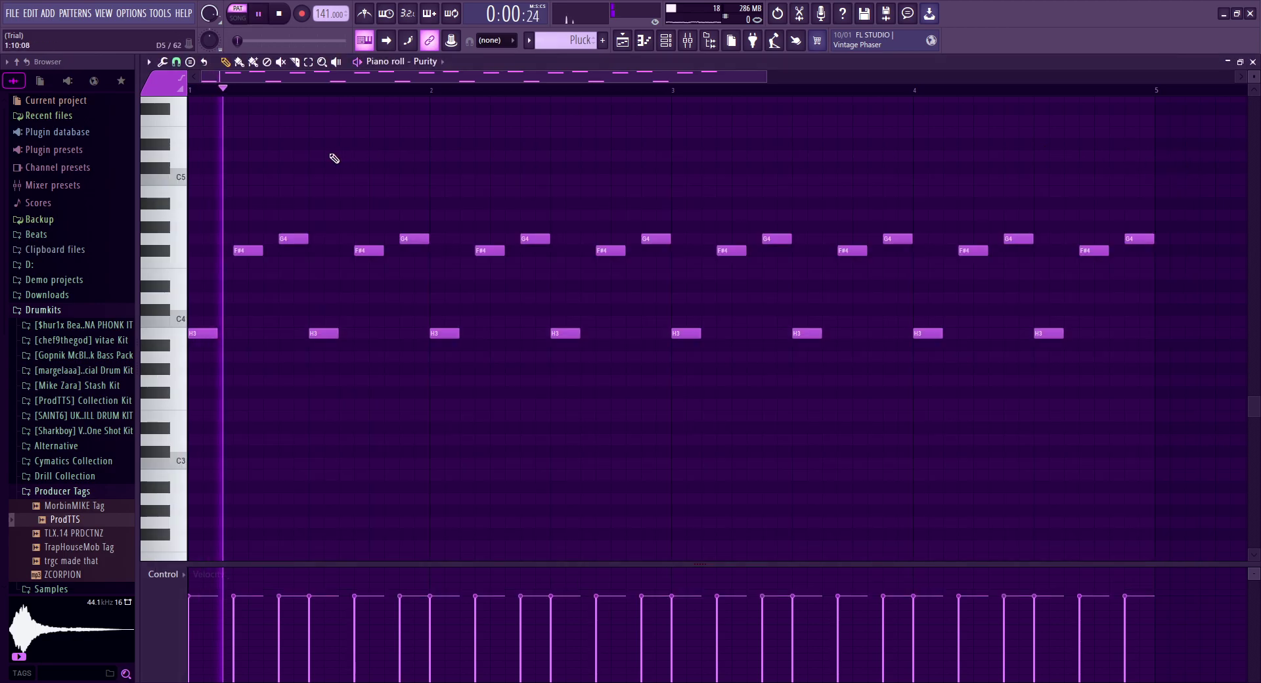
Play the Pluck pattern, and switch to the Strings pattern and play it
{"action": "scroll", "coordinate": [582, 48], "scroll_direction": "down", "scroll_amount": 1}
{"action": "scroll", "coordinate": [436, 202], "scroll_direction": "up", "scroll_amount": 5}
{"action": "key", "text": "space"}
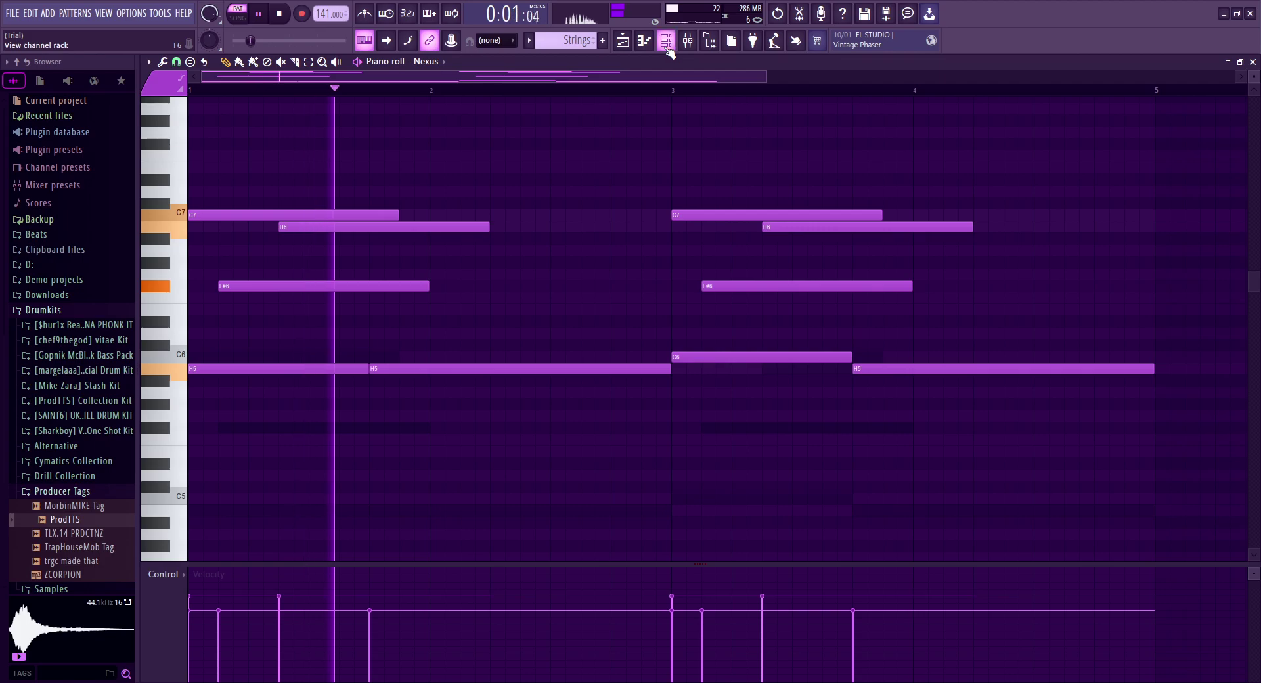
Inspect the presets loaded in the Nexus and Purity #2 channels, closing each plugin and the channel rack
{"action": "key", "text": "F6"}
{"action": "left_click", "coordinate": [253, 231]}
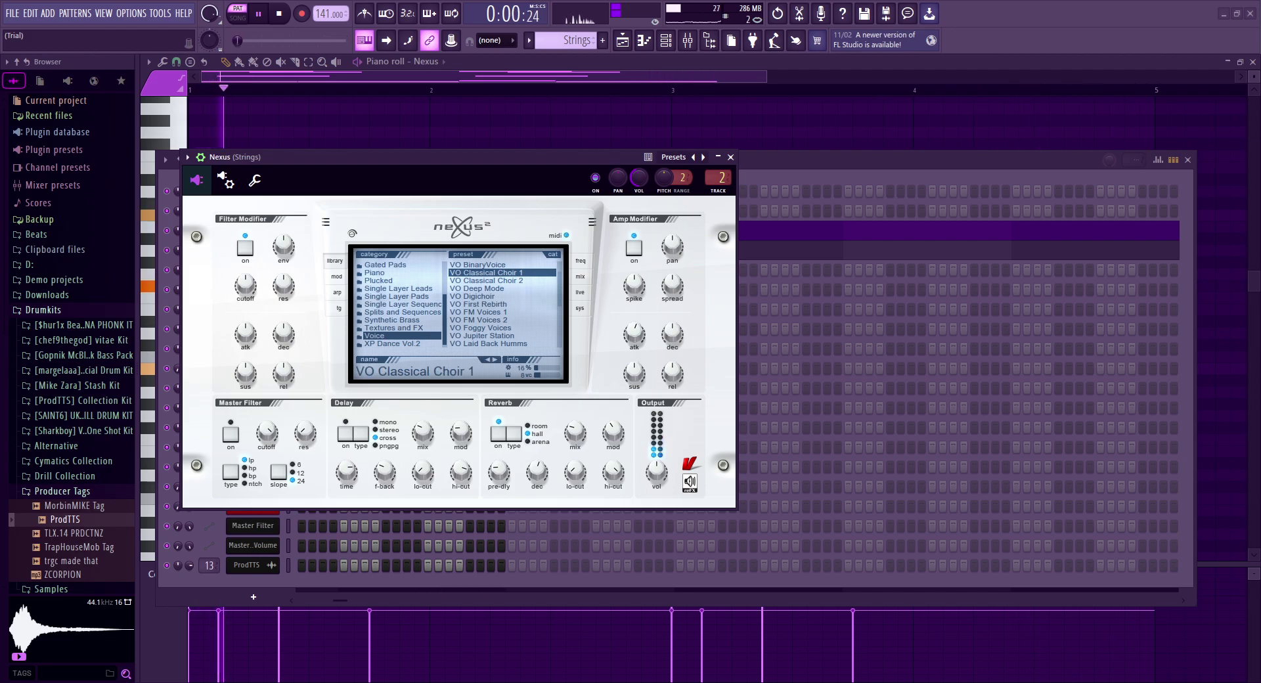
{"action": "left_click", "coordinate": [730, 157]}
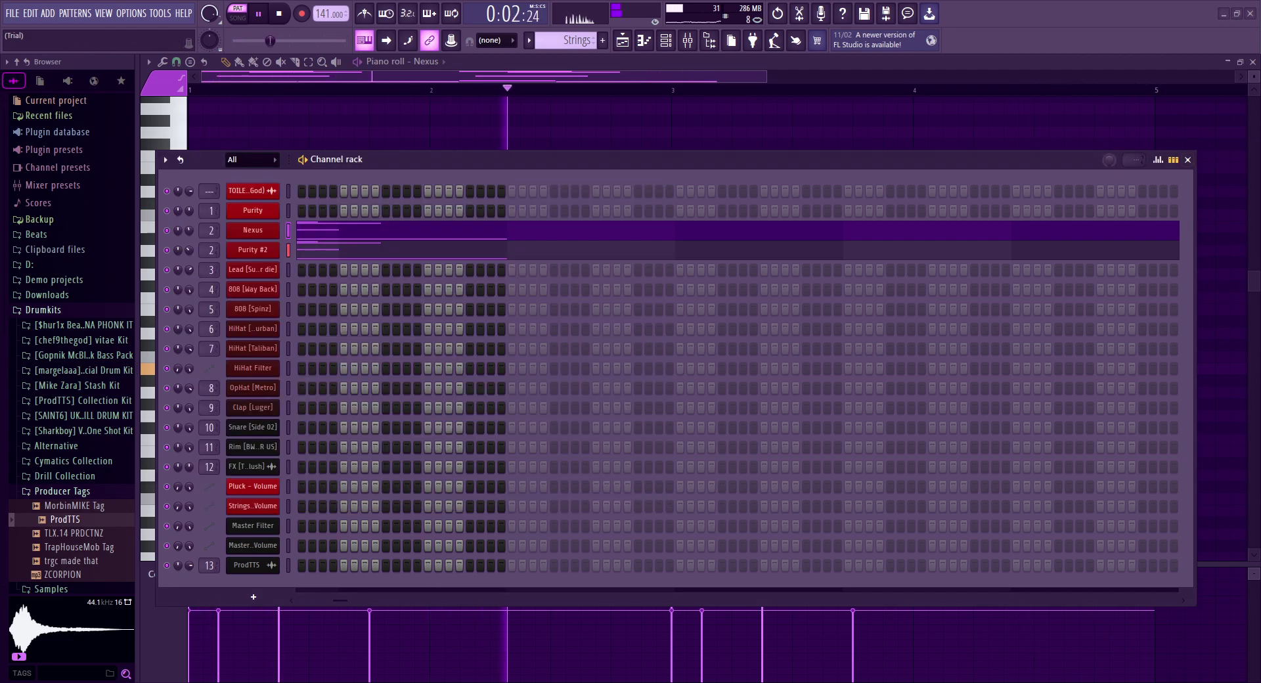
{"action": "left_click", "coordinate": [253, 250]}
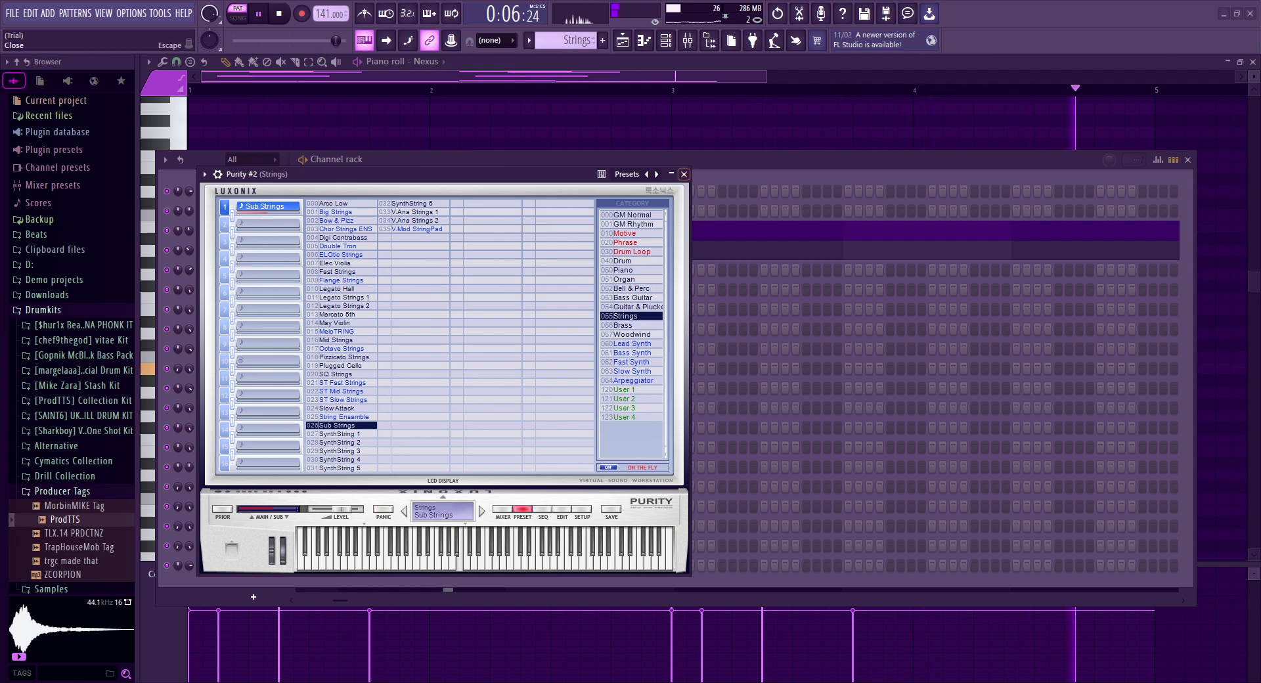
{"action": "left_click", "coordinate": [683, 174]}
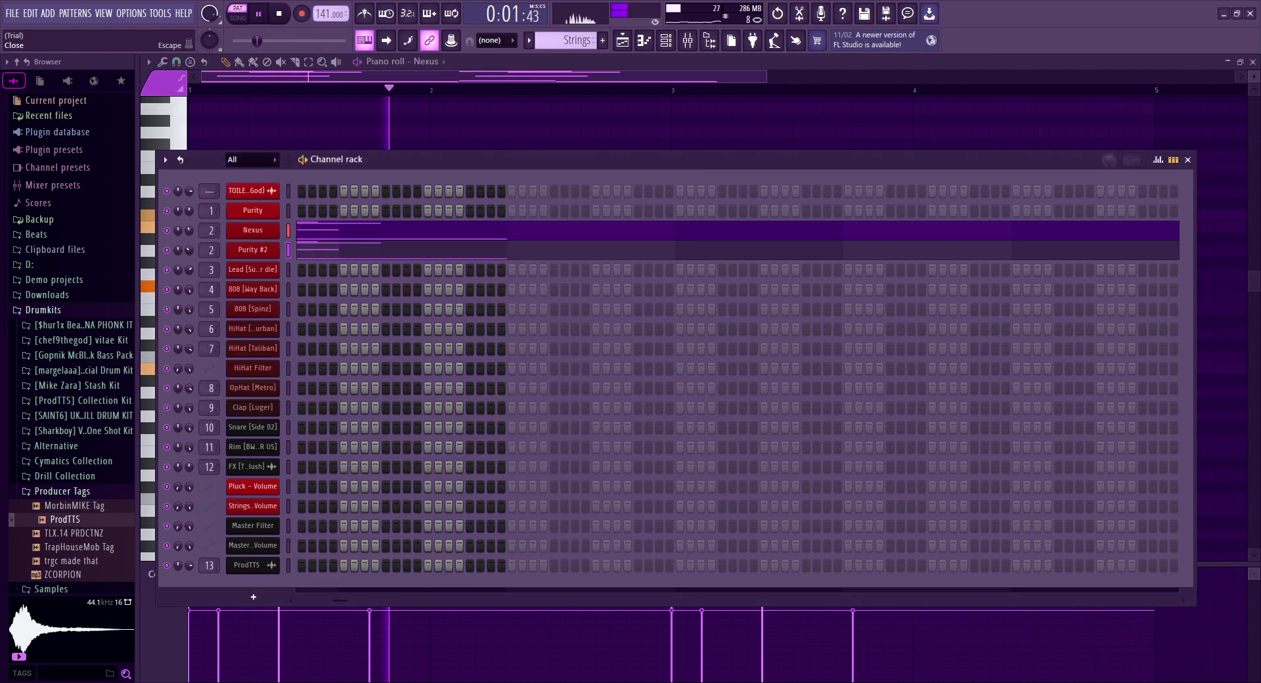
{"action": "left_click", "coordinate": [1187, 159]}
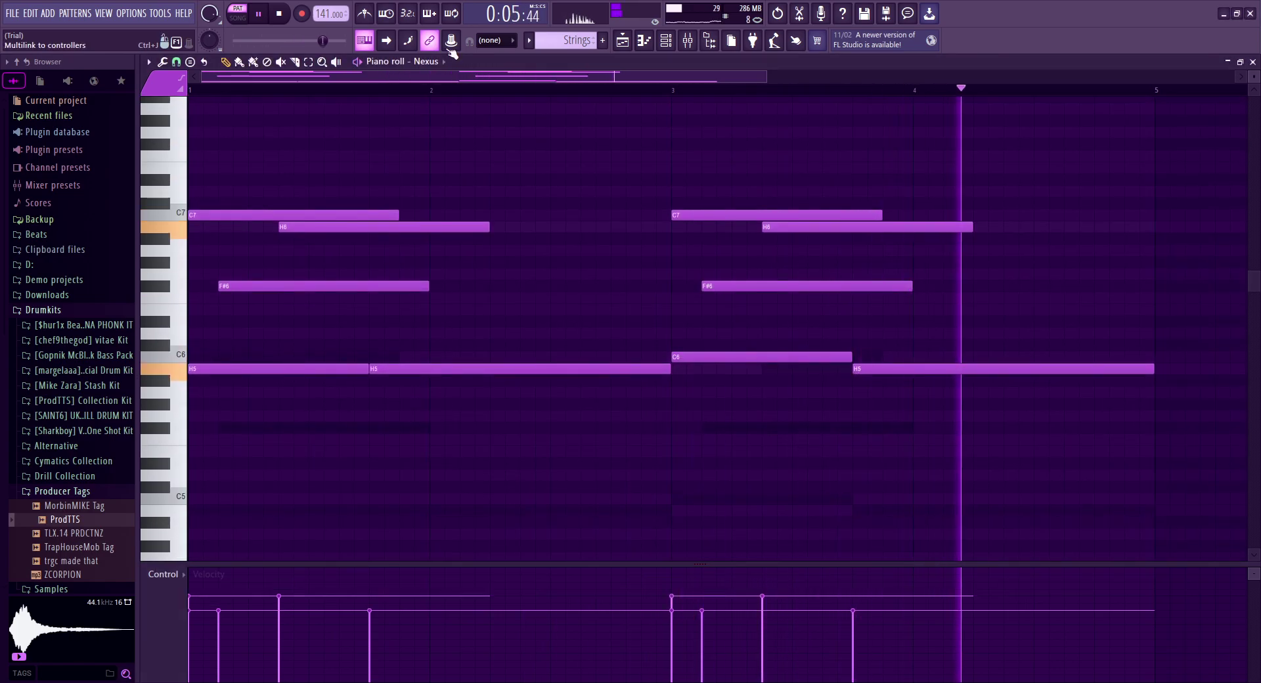
Review the Purity #2 notes of the Strings pattern and compare them with the Purity #2 and Nexus notes of Strings #2
{"action": "scroll", "coordinate": [453, 247], "scroll_direction": "down", "scroll_amount": 3}
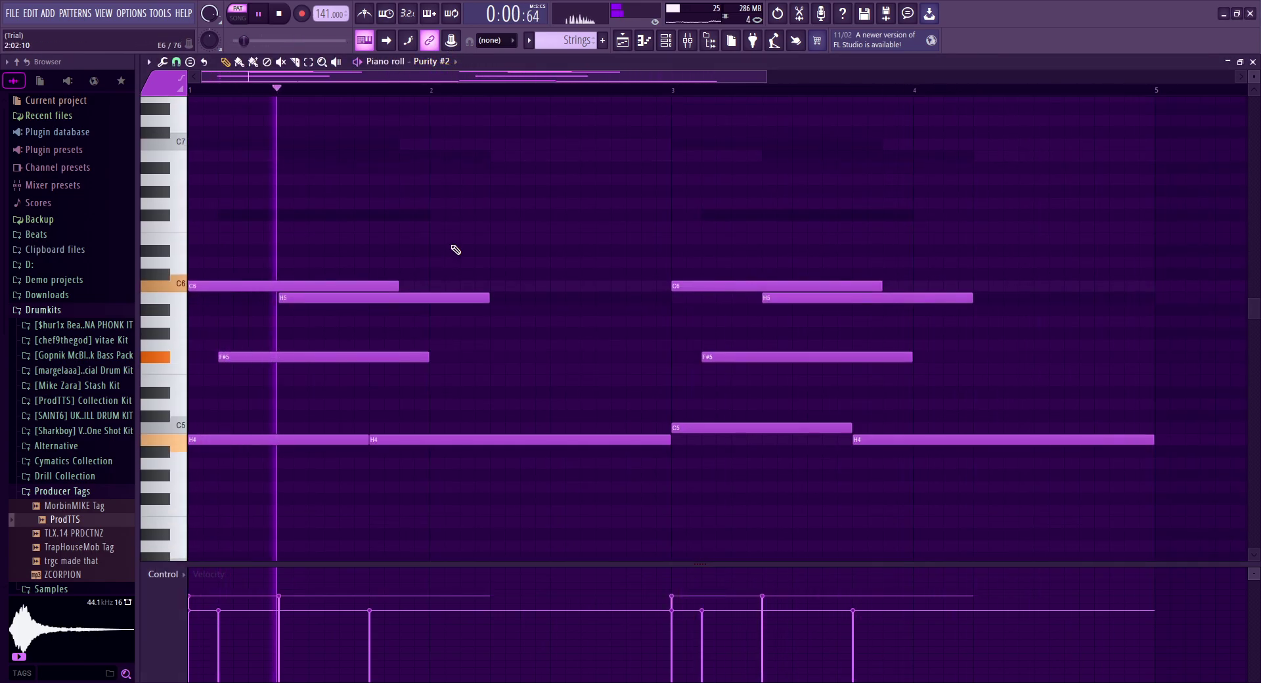
{"action": "scroll", "coordinate": [555, 186], "scroll_direction": "up", "scroll_amount": 3}
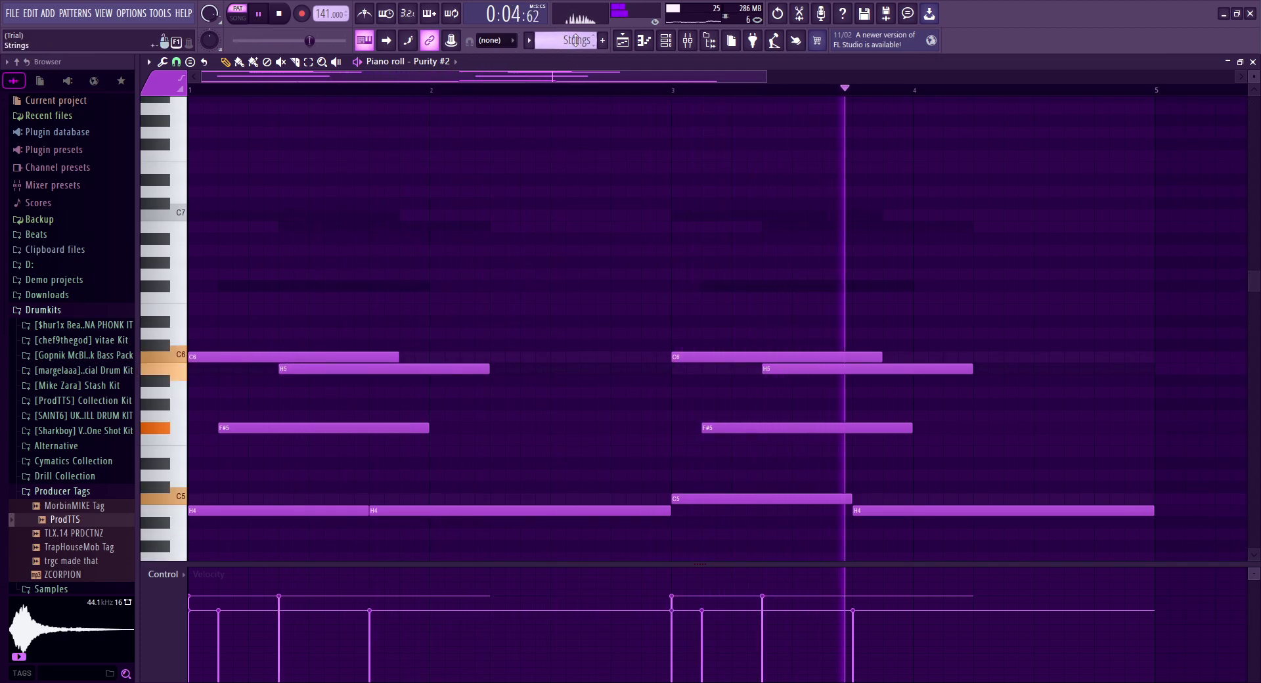
{"action": "scroll", "coordinate": [576, 40], "scroll_direction": "down", "scroll_amount": 1}
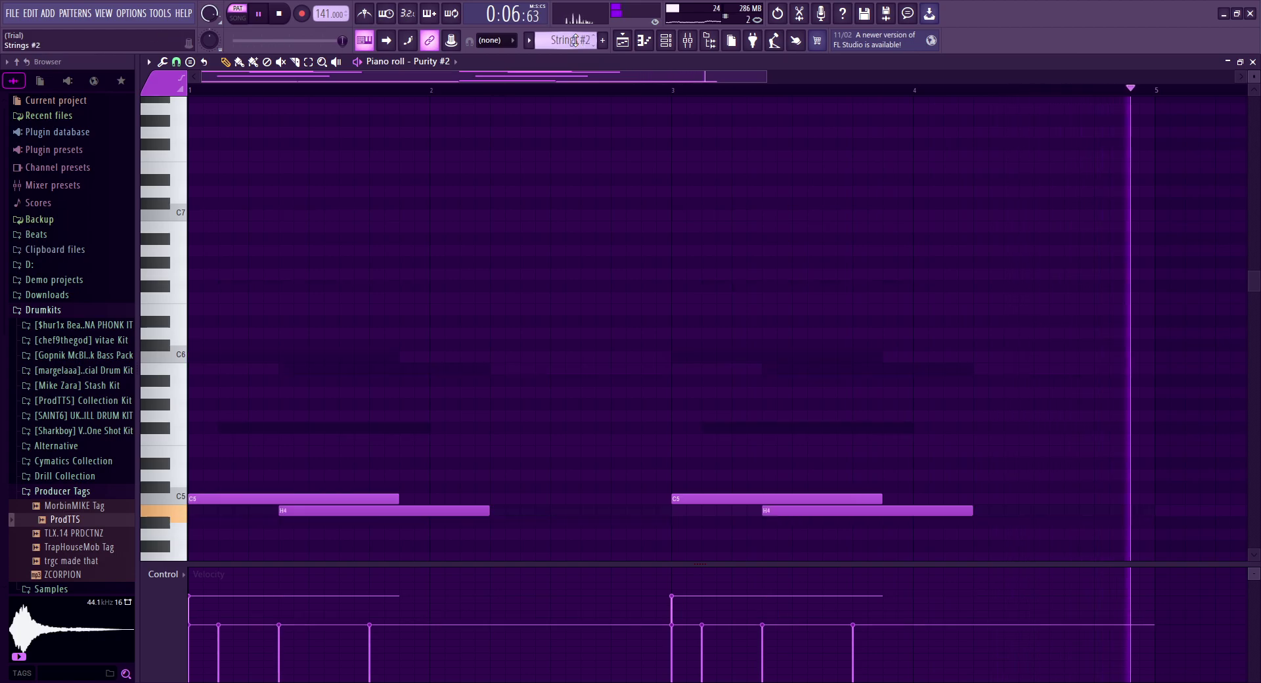
{"action": "scroll", "coordinate": [545, 223], "scroll_direction": "down", "scroll_amount": 3}
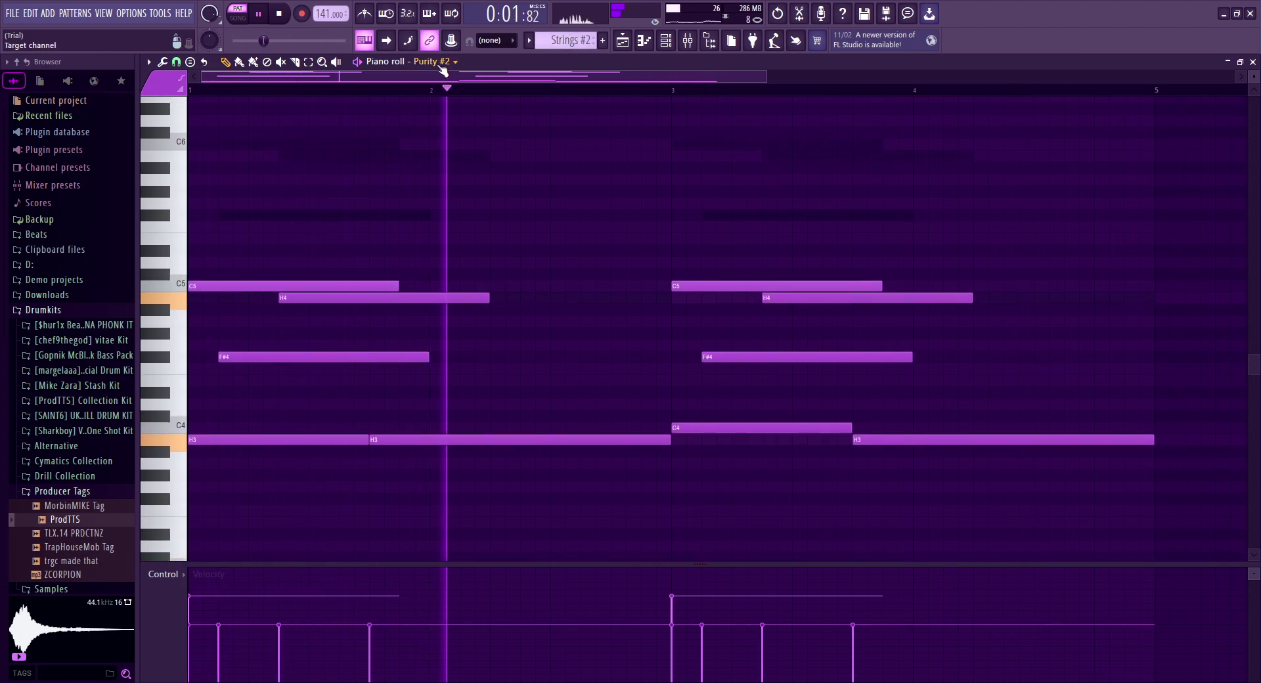
{"action": "key", "text": "Down"}
{"action": "scroll", "coordinate": [485, 299], "scroll_direction": "up", "scroll_amount": 1}
{"action": "scroll", "coordinate": [489, 304], "scroll_direction": "down", "scroll_amount": 2}
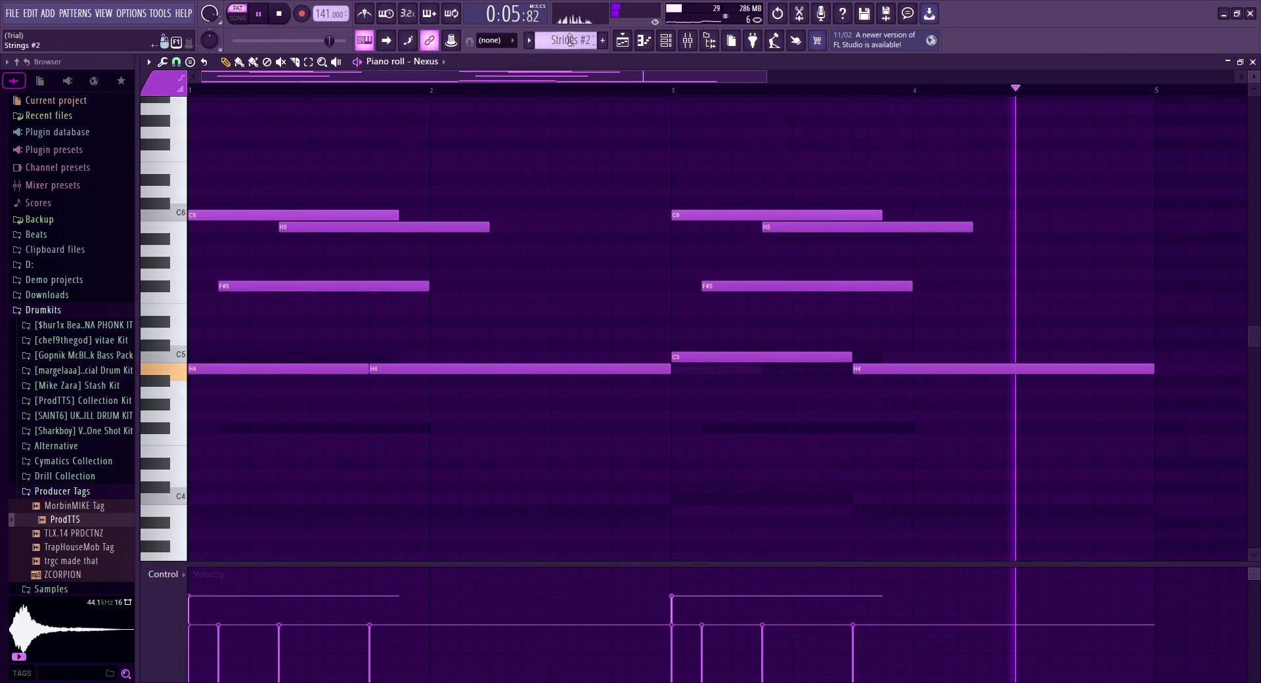
{"action": "key", "text": "space"}
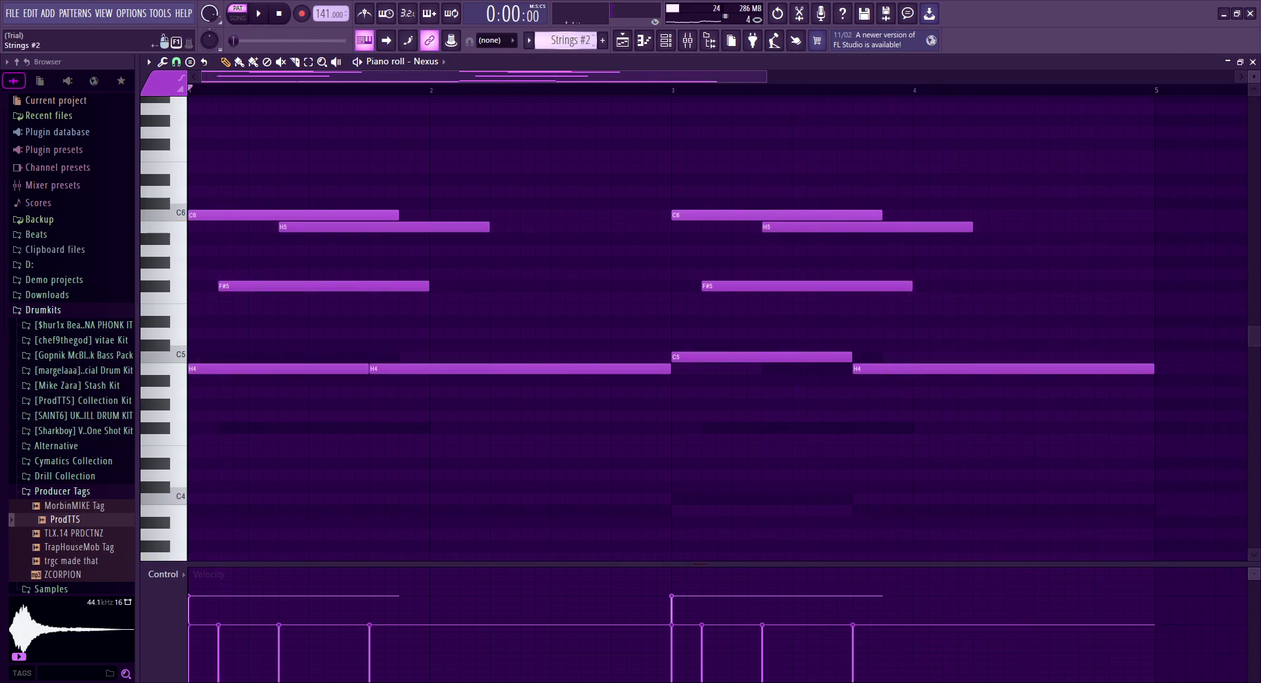
Switch to the Lead pattern and show its notes in the piano roll
{"action": "scroll", "coordinate": [569, 43], "scroll_direction": "down", "scroll_amount": 1}
{"action": "scroll", "coordinate": [490, 264], "scroll_direction": "up", "scroll_amount": 3}
{"action": "scroll", "coordinate": [489, 264], "scroll_direction": "down", "scroll_amount": 1}
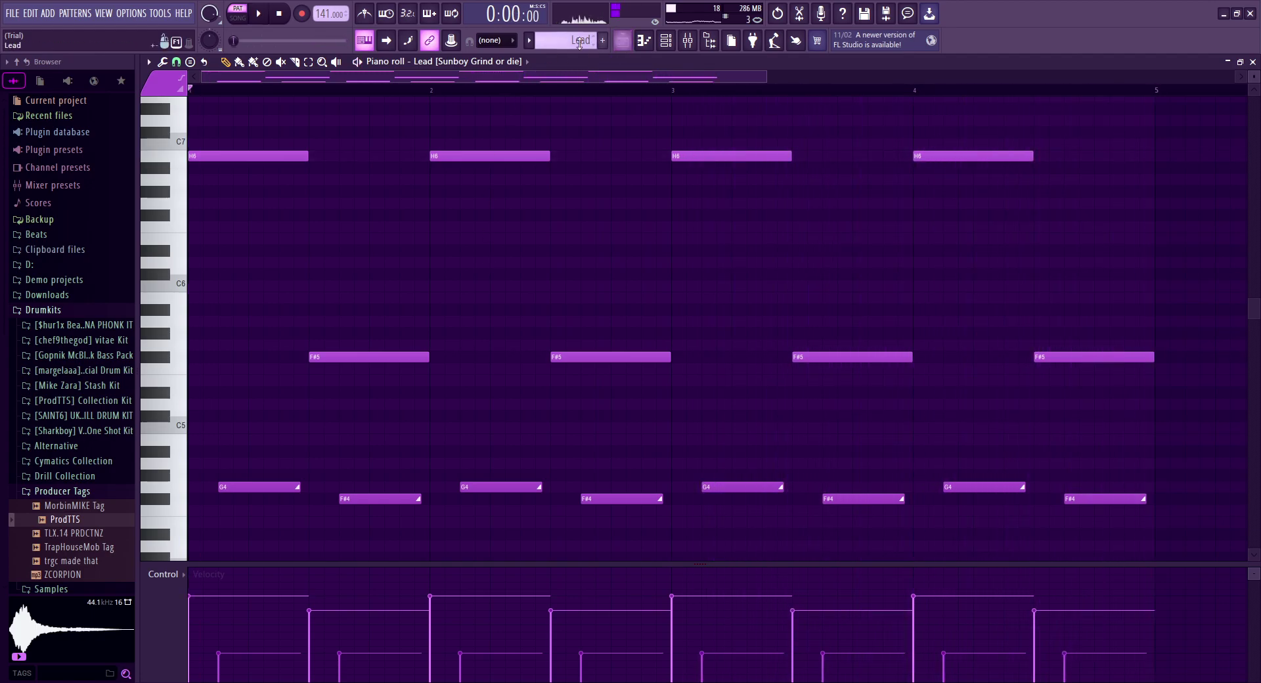
Switch to the 808 01 pattern and play its notes in the piano roll
{"action": "scroll", "coordinate": [578, 40], "scroll_direction": "down", "scroll_amount": 2}
{"action": "scroll", "coordinate": [568, 272], "scroll_direction": "up", "scroll_amount": 2}
{"action": "scroll", "coordinate": [569, 272], "scroll_direction": "down", "scroll_amount": 4}
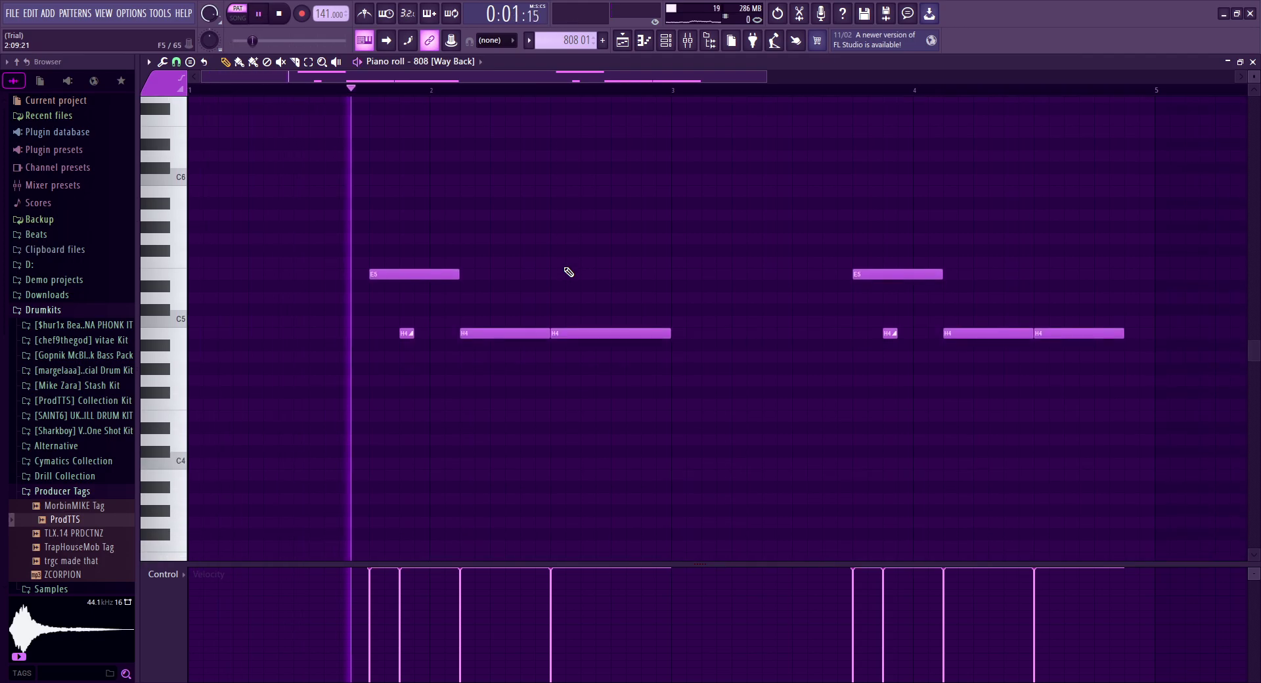
Examine the Fruity Blood Overdrive settings on the 808 01 mixer track and return to the piano roll
{"action": "key", "text": "F9"}
{"action": "left_click", "coordinate": [303, 272]}
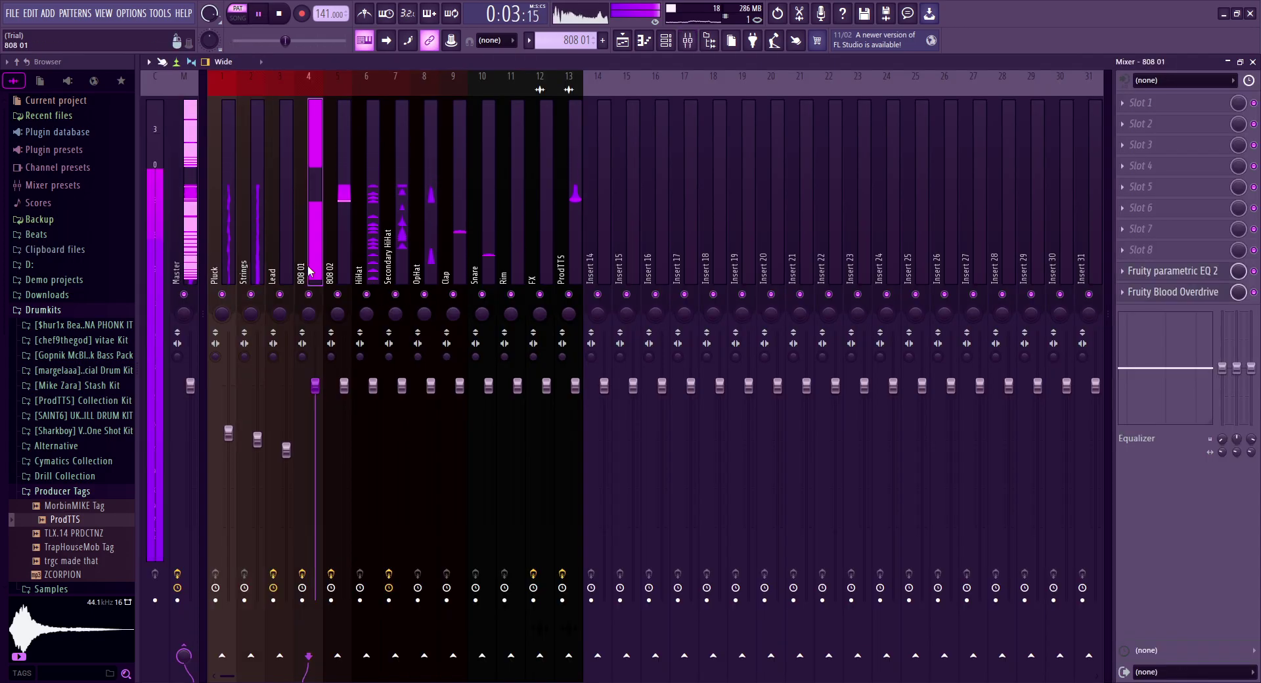
{"action": "left_click", "coordinate": [1176, 292]}
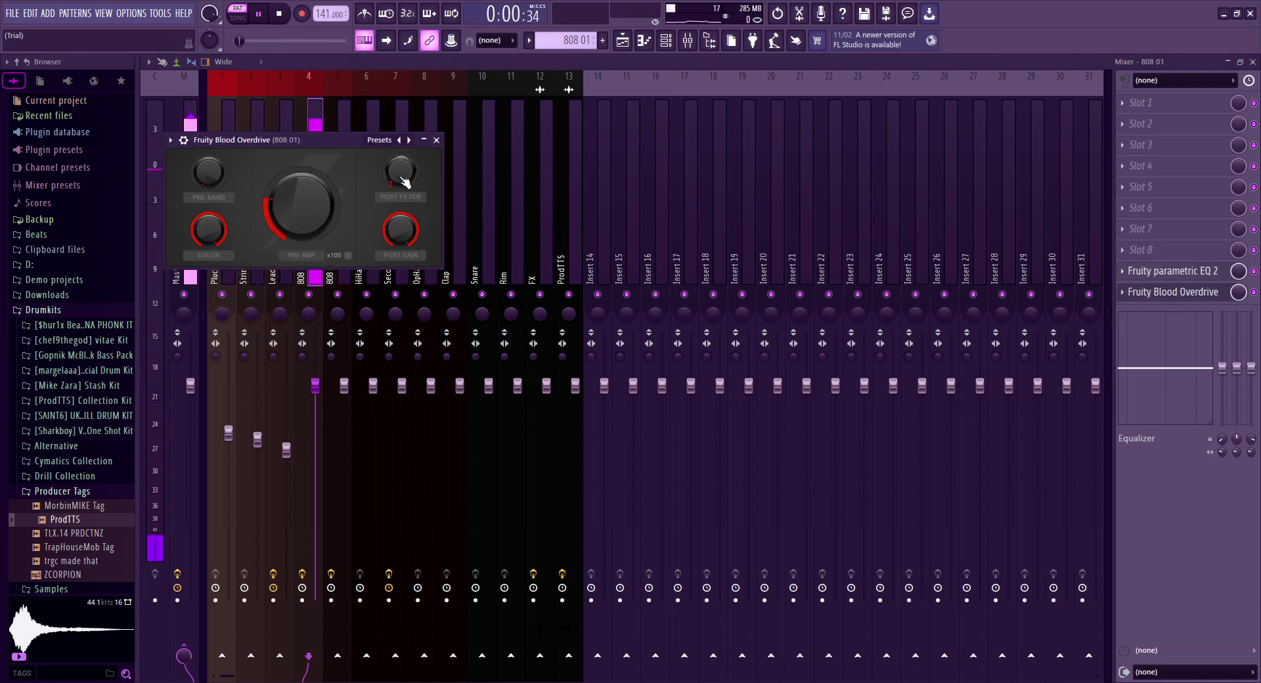
{"action": "left_click", "coordinate": [436, 139]}
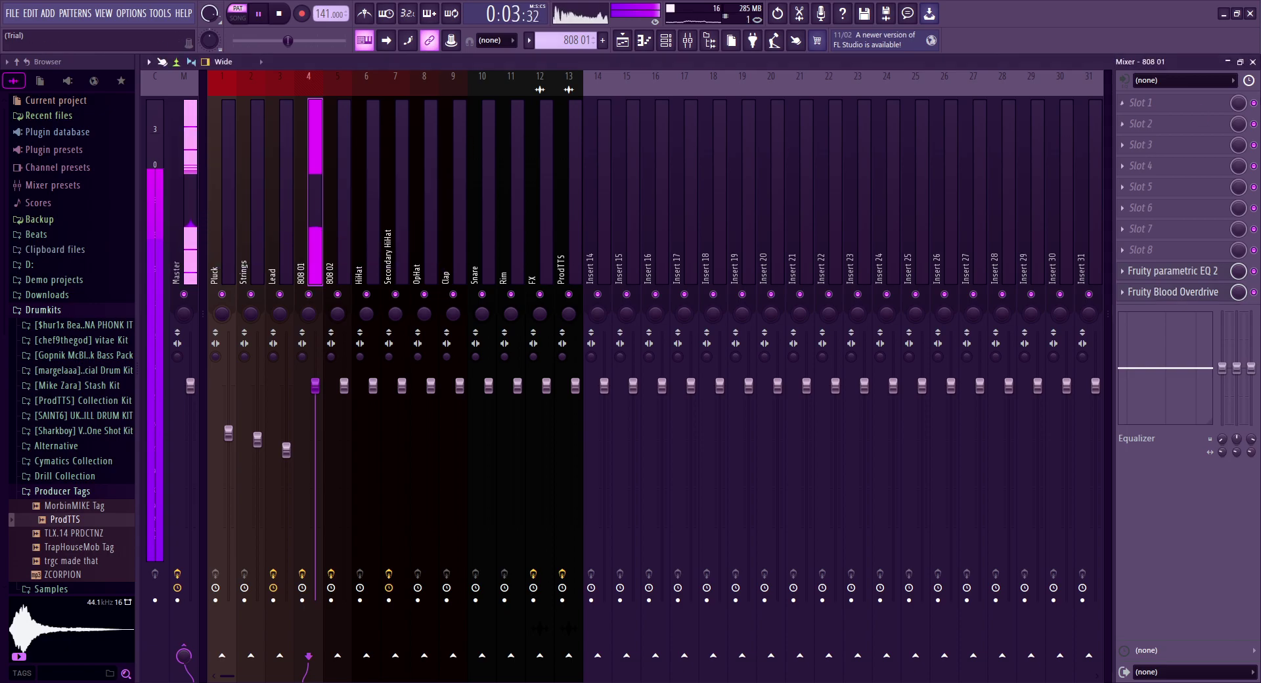
{"action": "left_click", "coordinate": [1253, 62]}
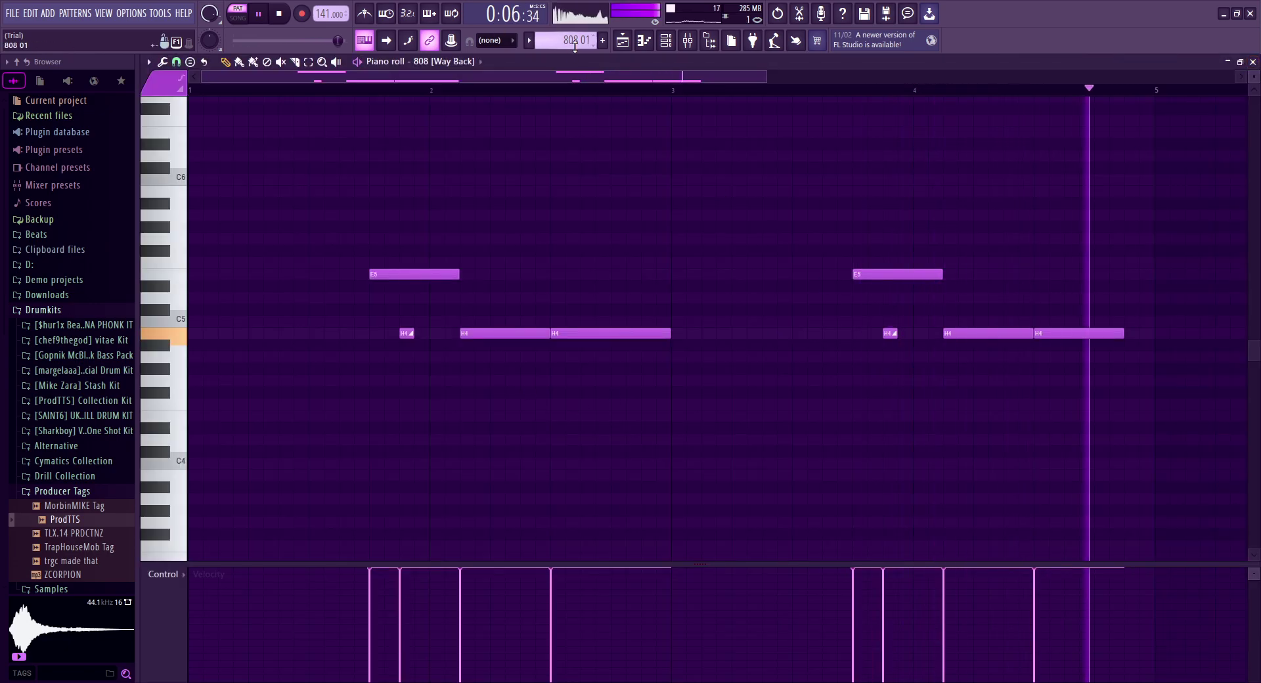
Play the 808 02 pattern, and switch to its variation 808 02 #2
{"action": "key", "text": "space"}
{"action": "key", "text": "KP_Add"}
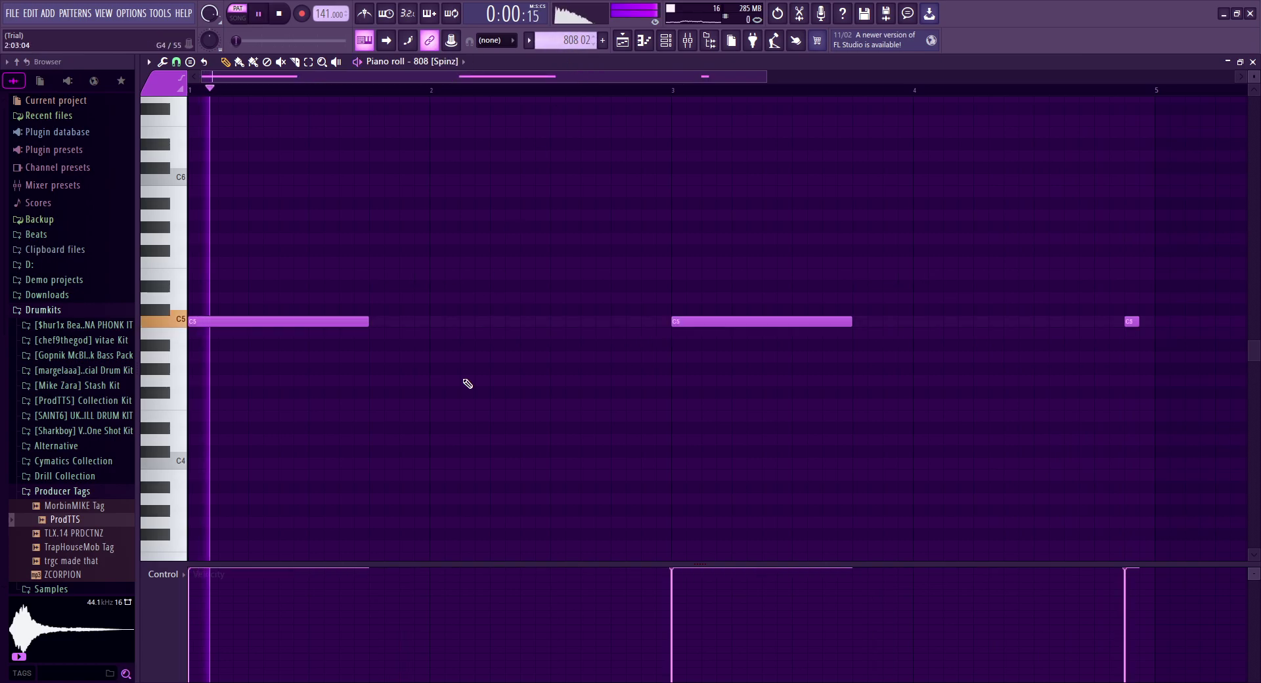
{"action": "scroll", "coordinate": [331, 97], "scroll_direction": "down", "scroll_amount": 2}
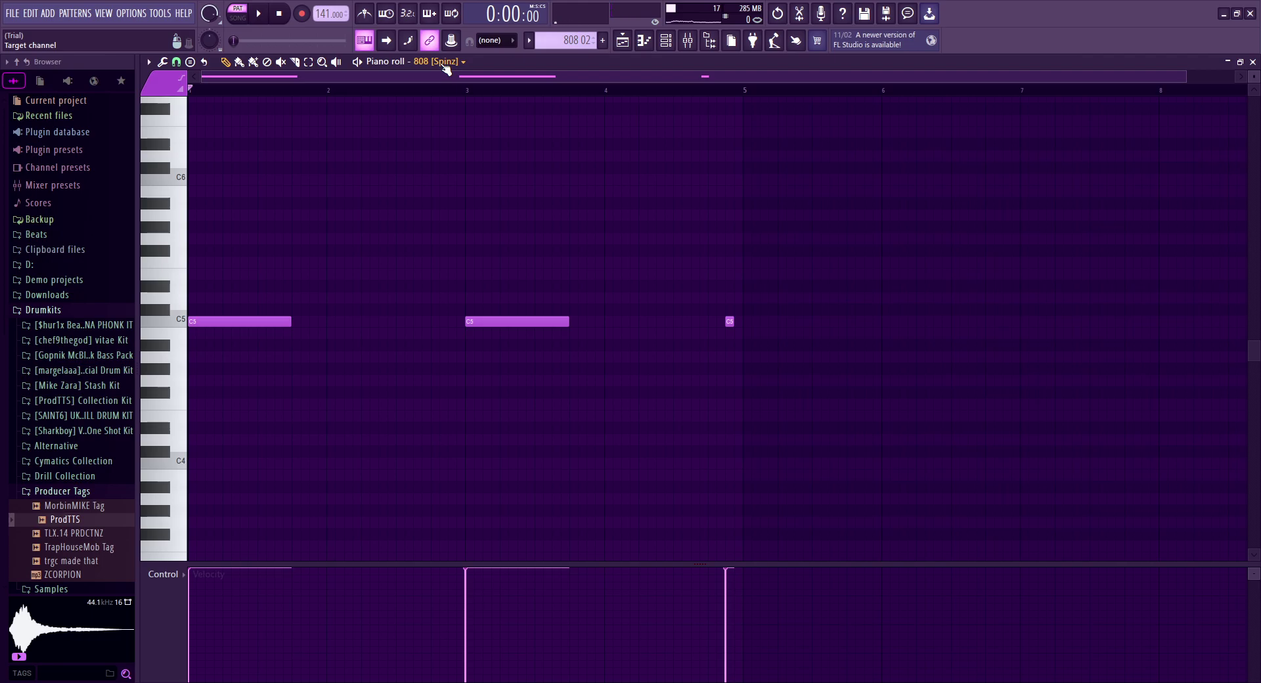
{"action": "left_click_drag", "start_coordinate": [555, 45], "coordinate": [556, 43]}
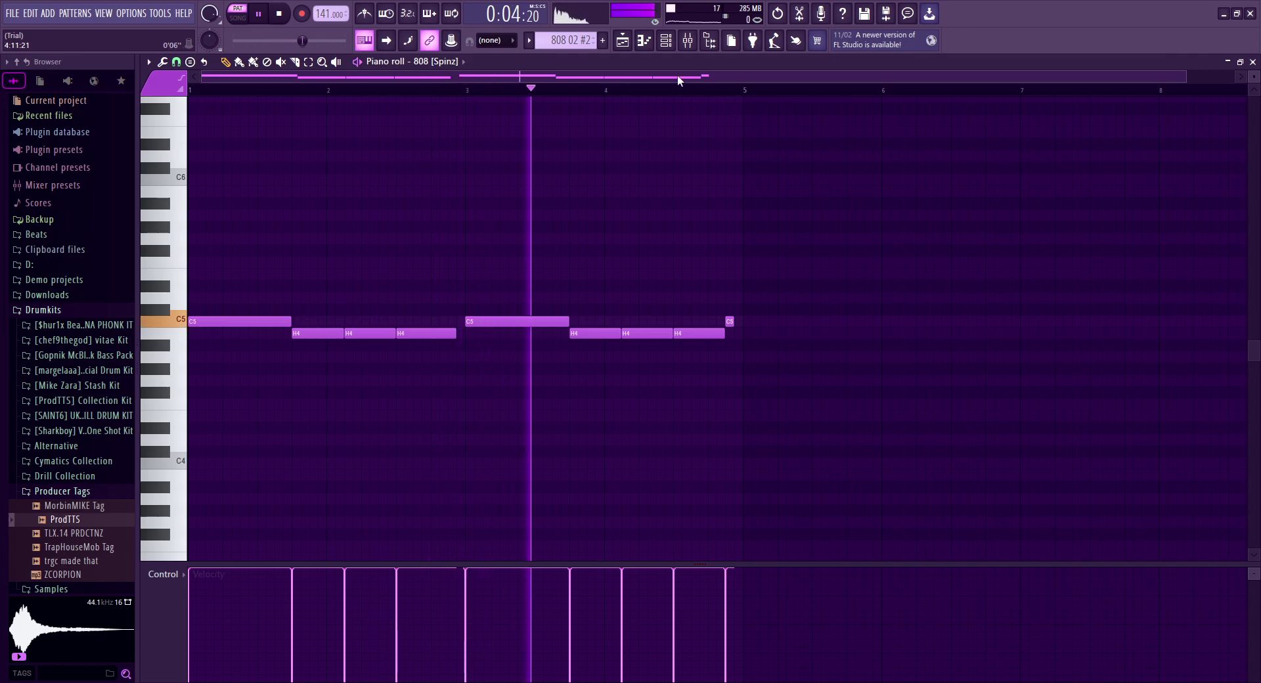
Examine the Maximus, Fruity parametric EQ 2 and Fruity Blood Overdrive settings on the 808 02 mixer track
{"action": "left_click", "coordinate": [688, 40]}
{"action": "left_click", "coordinate": [335, 251]}
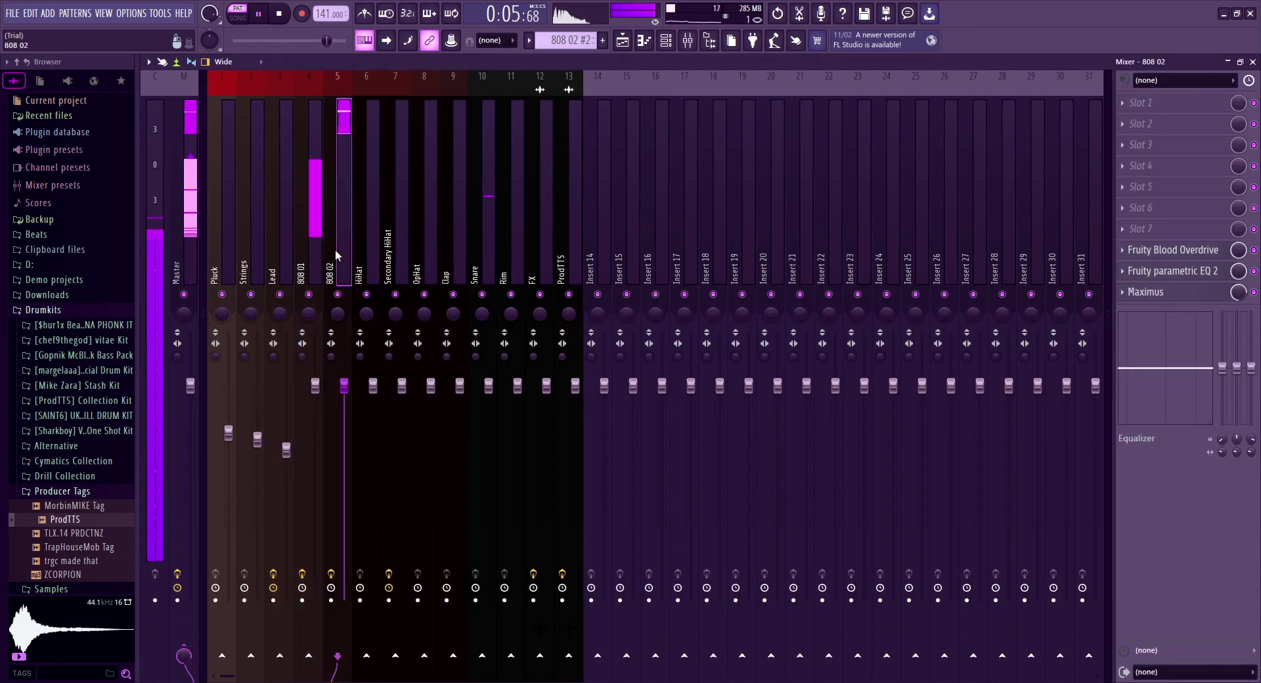
{"action": "left_click", "coordinate": [1170, 294]}
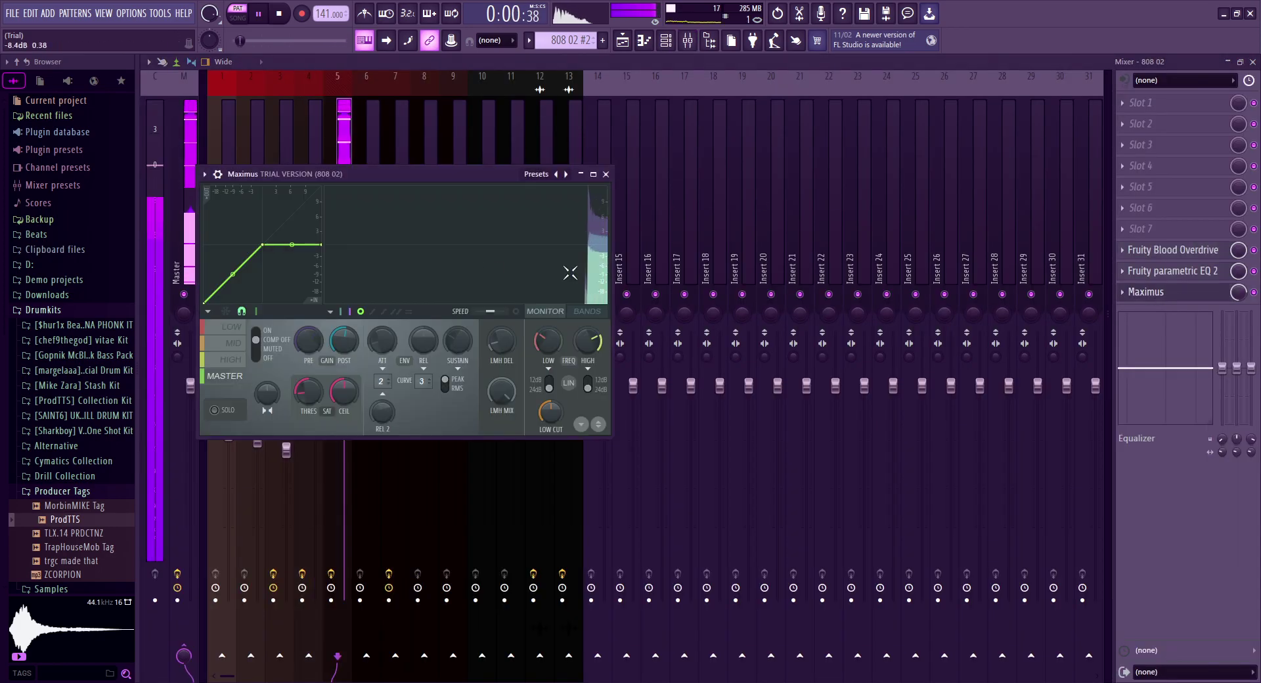
{"action": "left_click", "coordinate": [605, 175]}
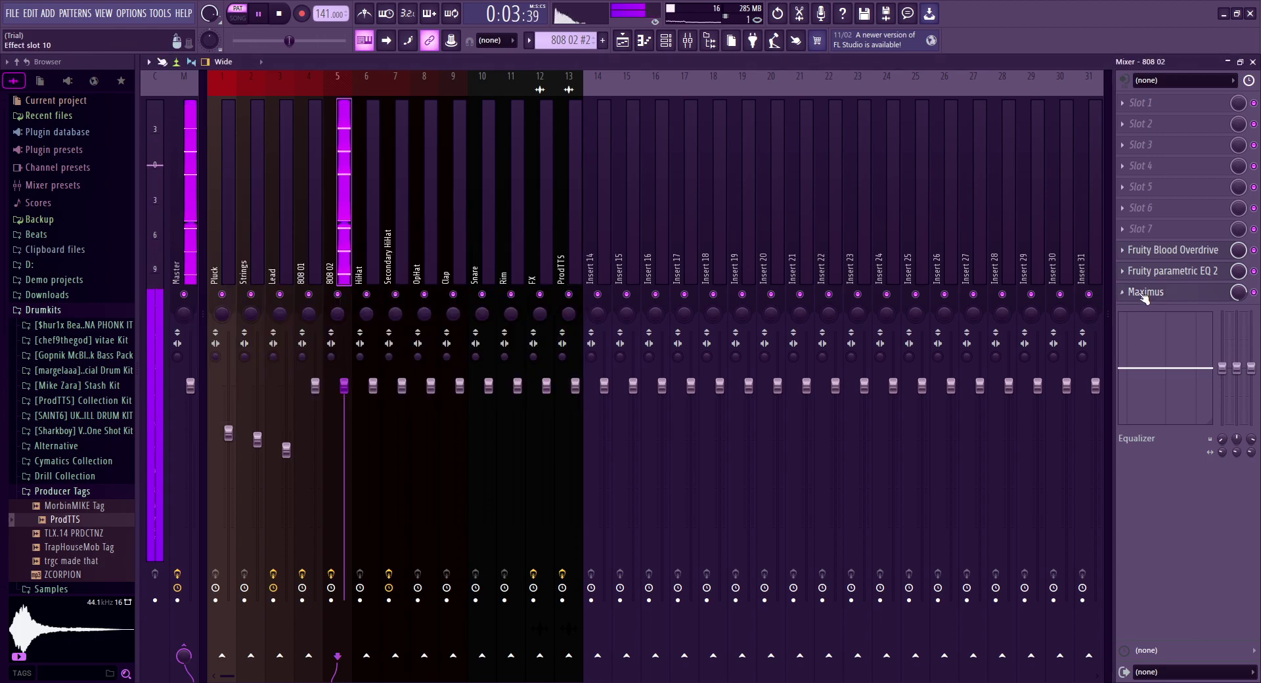
{"action": "left_click", "coordinate": [1172, 270]}
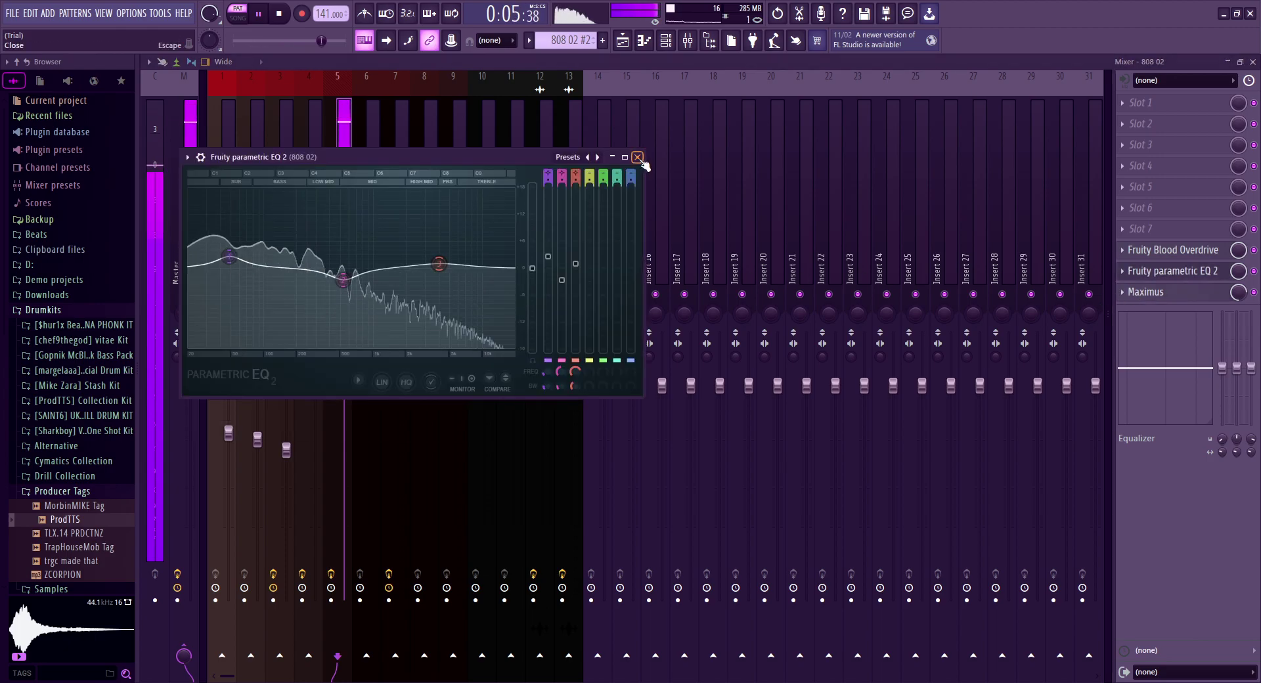
{"action": "left_click", "coordinate": [637, 156]}
{"action": "left_click", "coordinate": [1172, 250]}
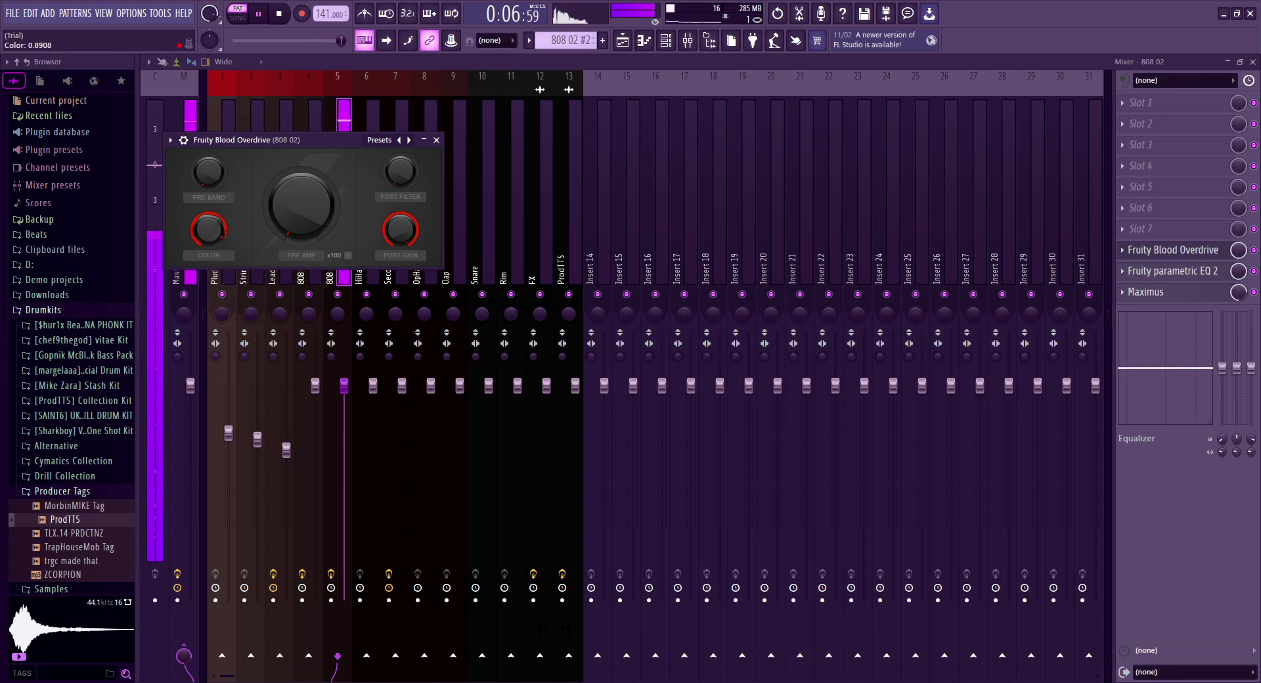
{"action": "left_click", "coordinate": [436, 139]}
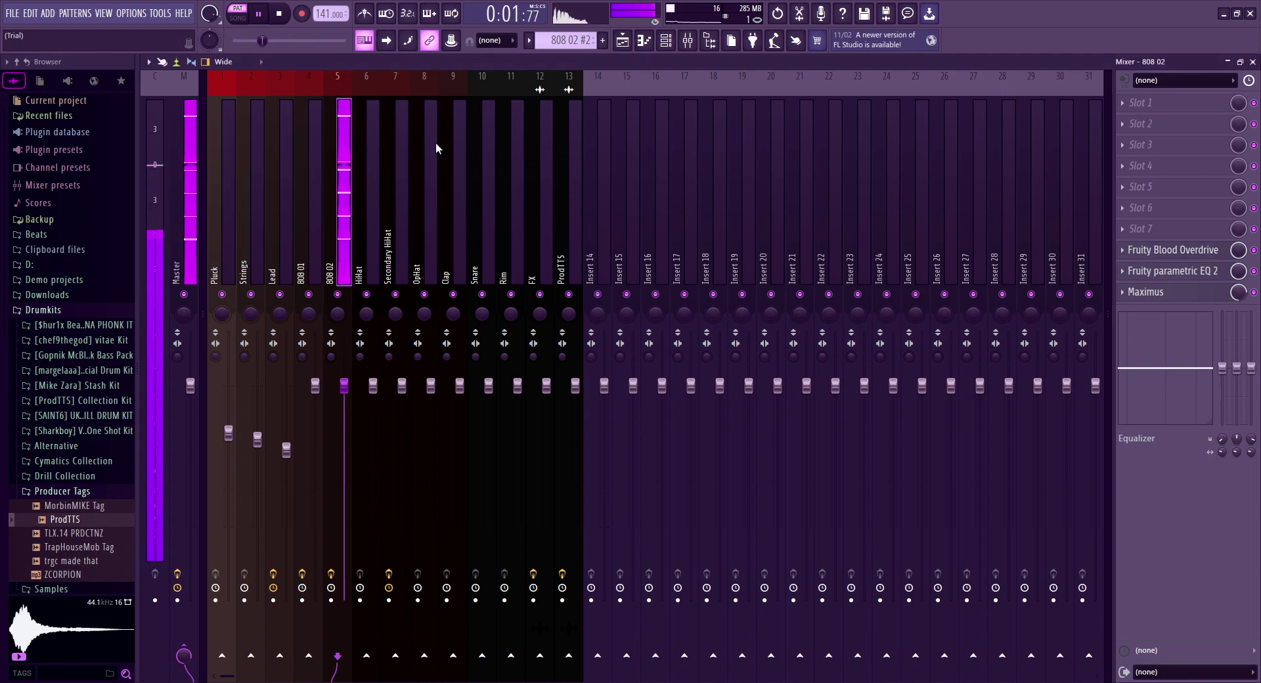
{"action": "left_click", "coordinate": [1252, 61]}
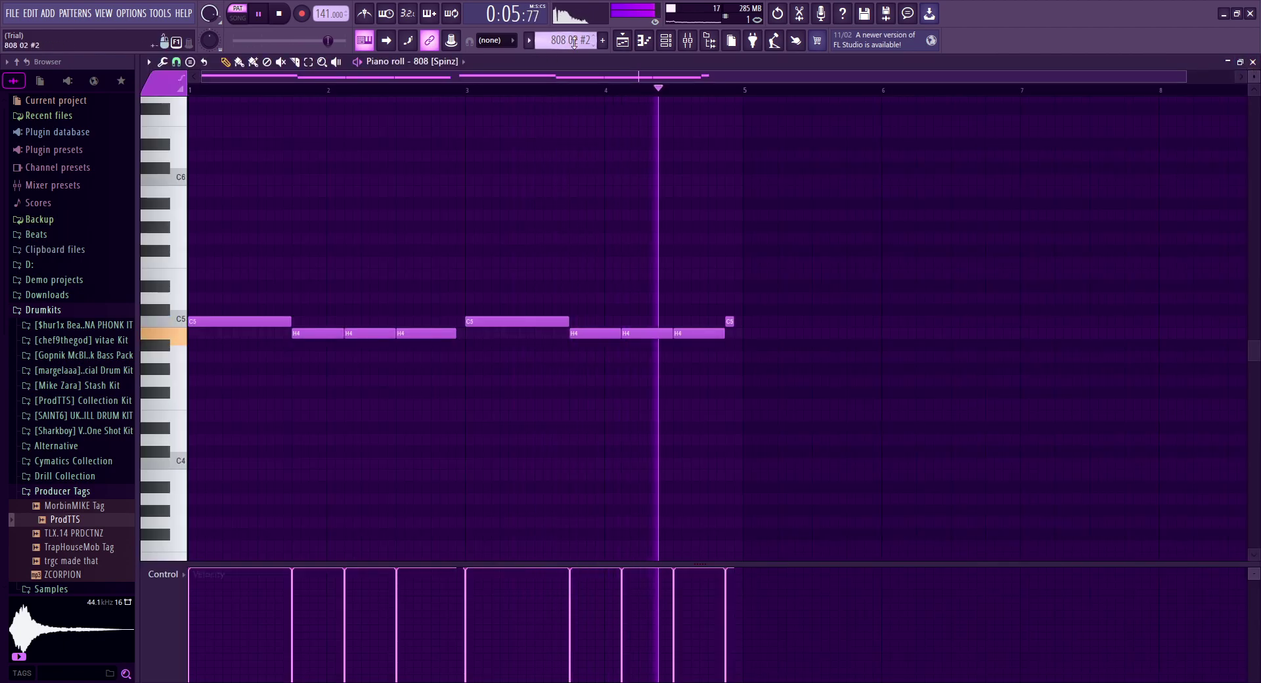
Switch to the primary HiHat pattern and play its notes in the piano roll
{"action": "key", "text": "KP_Add"}
{"action": "key", "text": "KP_Add"}
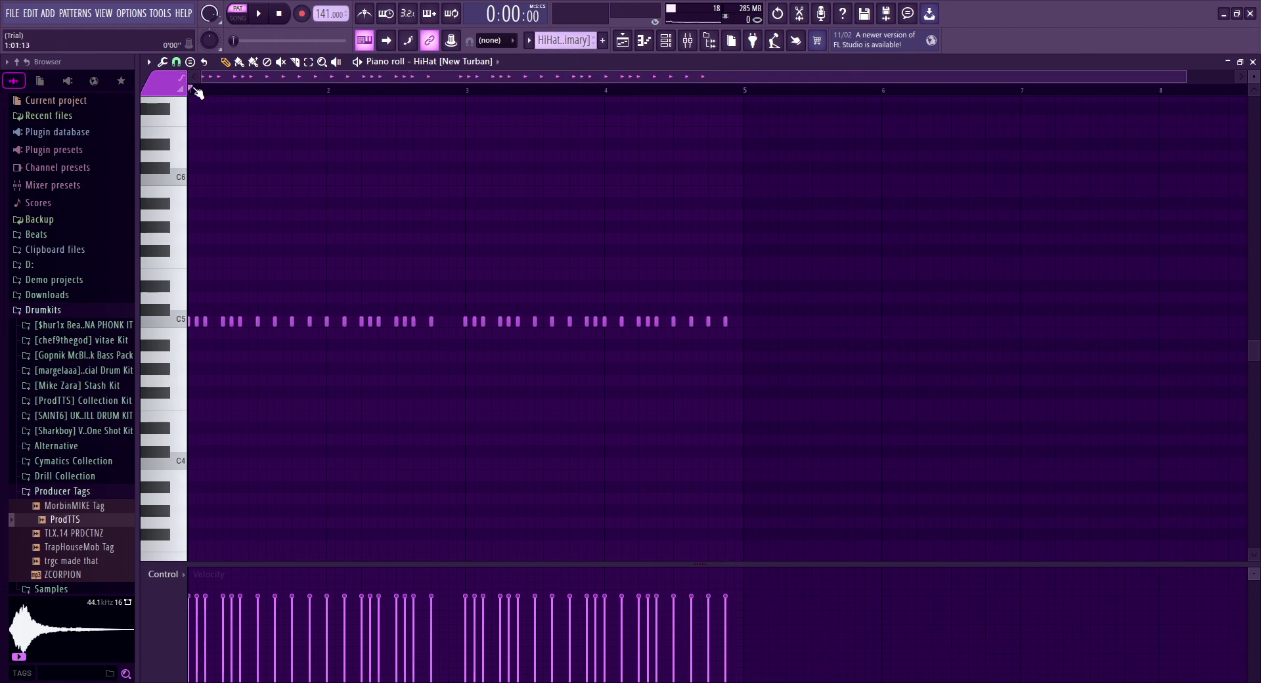
{"action": "scroll", "coordinate": [258, 93], "scroll_direction": "up", "scroll_amount": 2}
{"action": "key", "text": "space"}
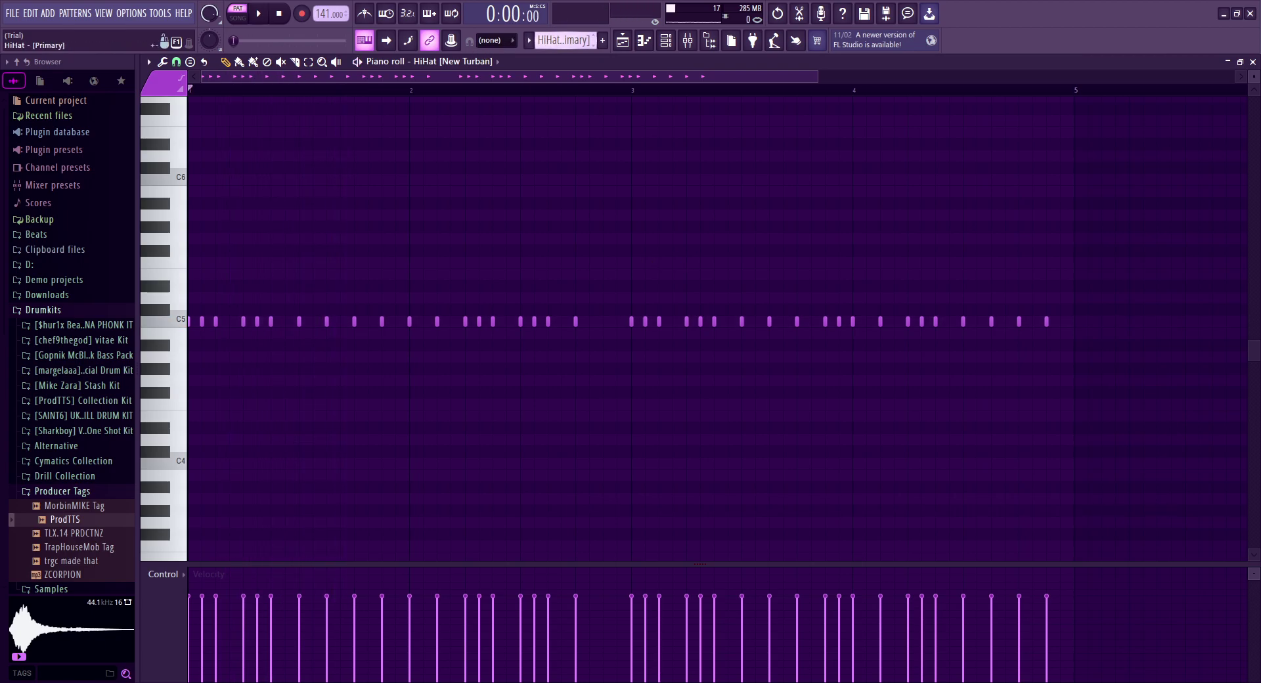
Switch to the secondary HiHat pattern, enlarge the note area above the velocity lane and play the pattern
{"action": "scroll", "coordinate": [553, 45], "scroll_direction": "down", "scroll_amount": 1}
{"action": "left_click_drag", "start_coordinate": [613, 77], "coordinate": [894, 132]}
{"action": "scroll", "coordinate": [895, 336], "scroll_direction": "down", "scroll_amount": 2}
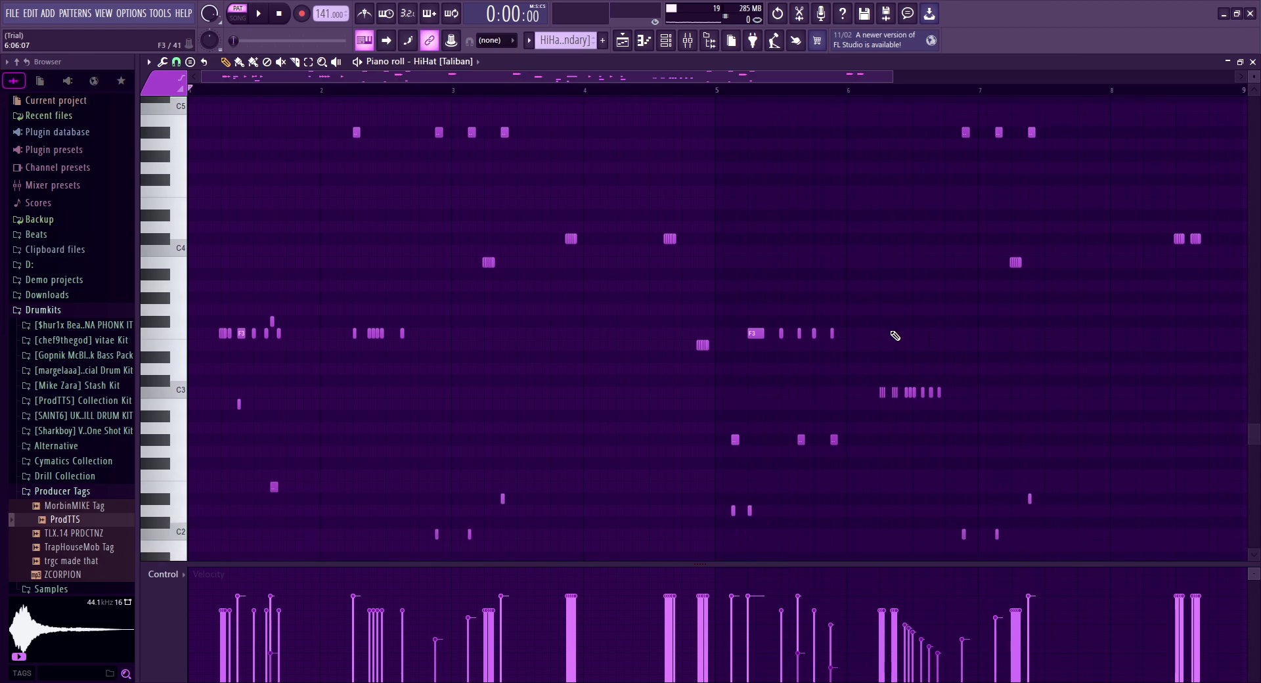
{"action": "left_click_drag", "start_coordinate": [627, 565], "coordinate": [678, 593]}
{"action": "key", "text": "space"}
{"action": "scroll", "coordinate": [642, 518], "scroll_direction": "up", "scroll_amount": 2}
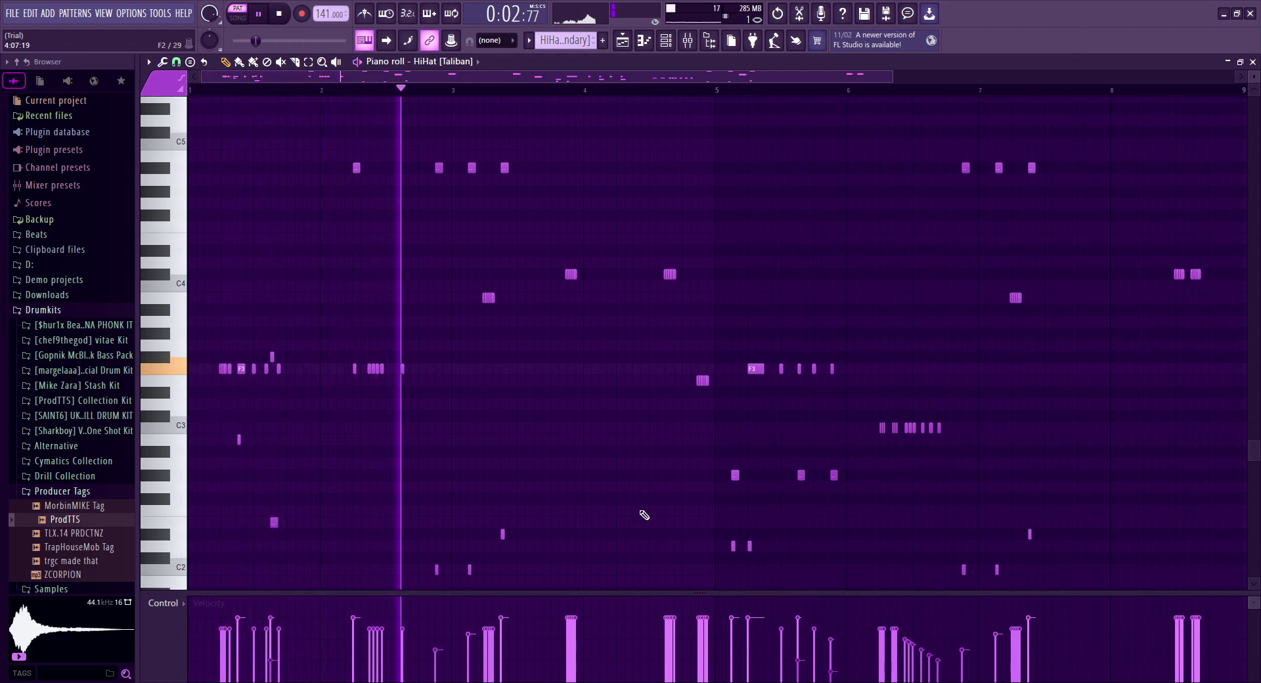
Examine the Gross Beat effect and its mix level on the Secondary HiHat mixer track, and return to the piano roll
{"action": "left_click", "coordinate": [688, 40]}
{"action": "left_click", "coordinate": [390, 248]}
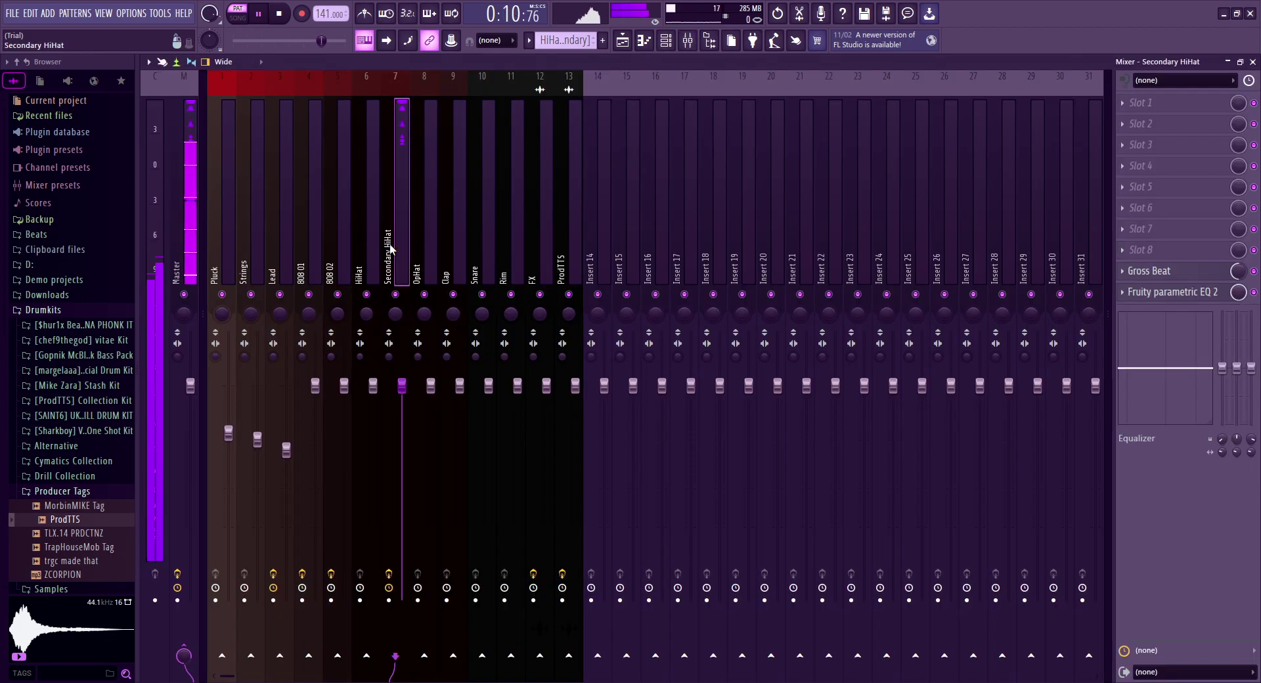
{"action": "left_click", "coordinate": [1149, 271]}
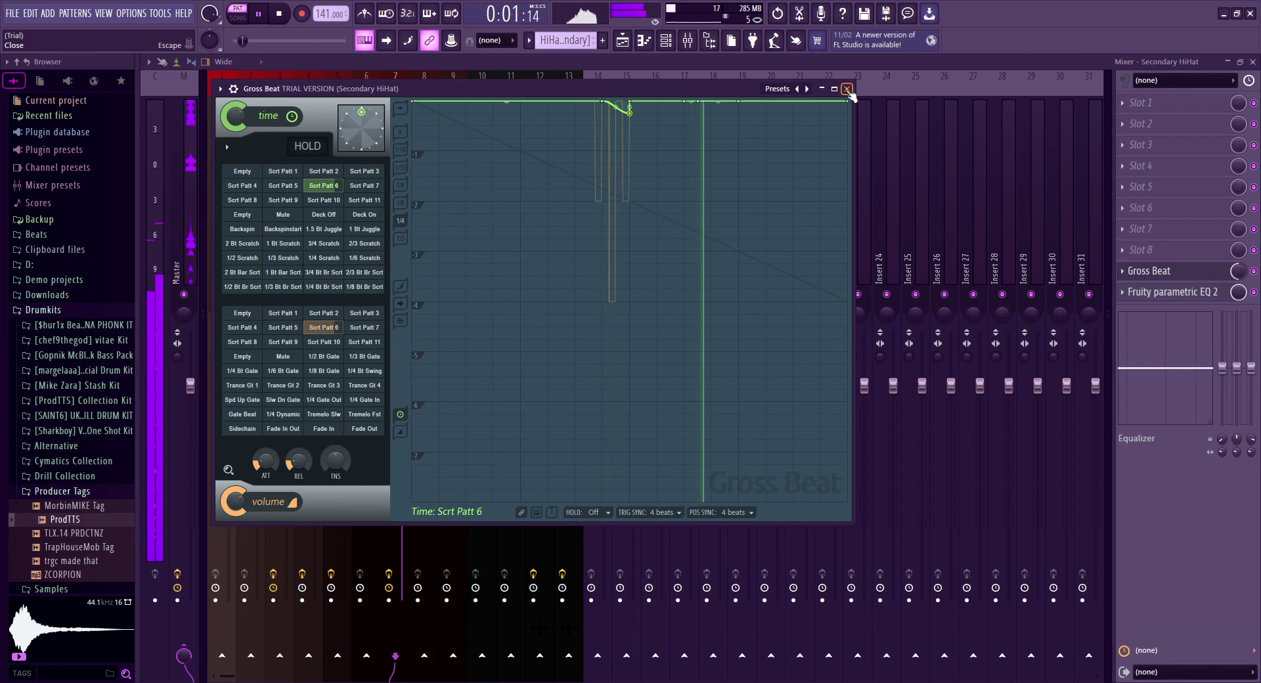
{"action": "left_click", "coordinate": [847, 90]}
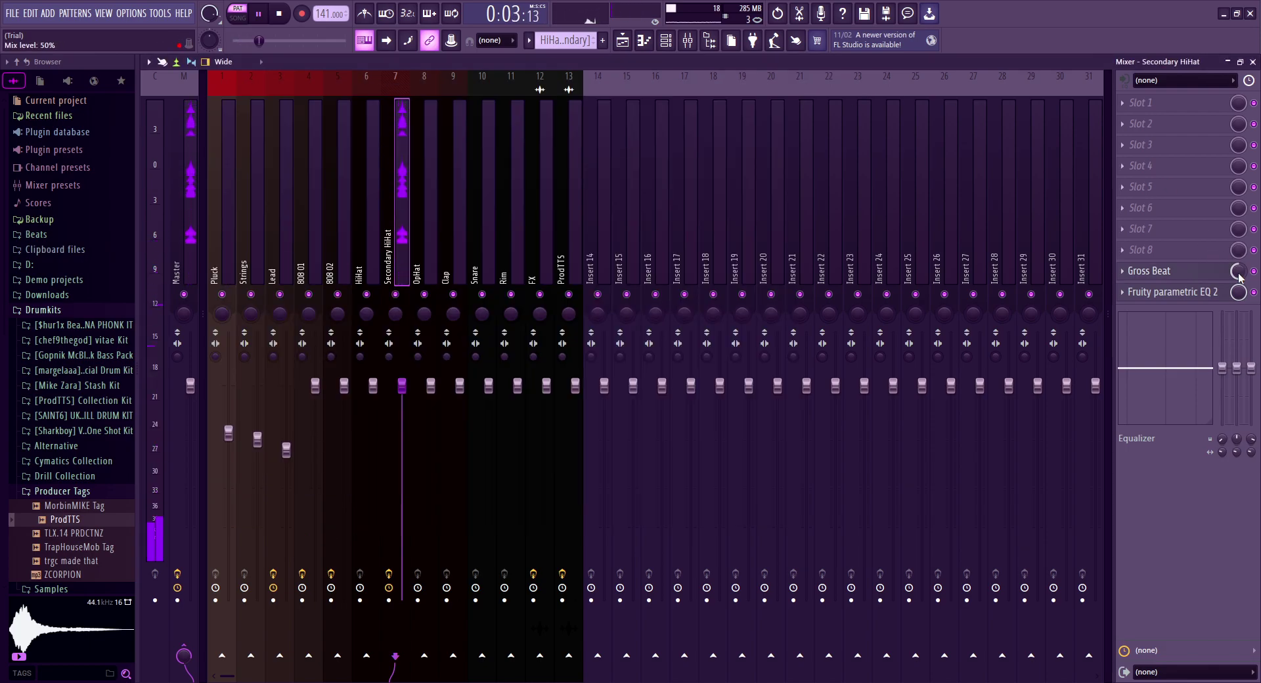
{"action": "left_click", "coordinate": [1252, 62]}
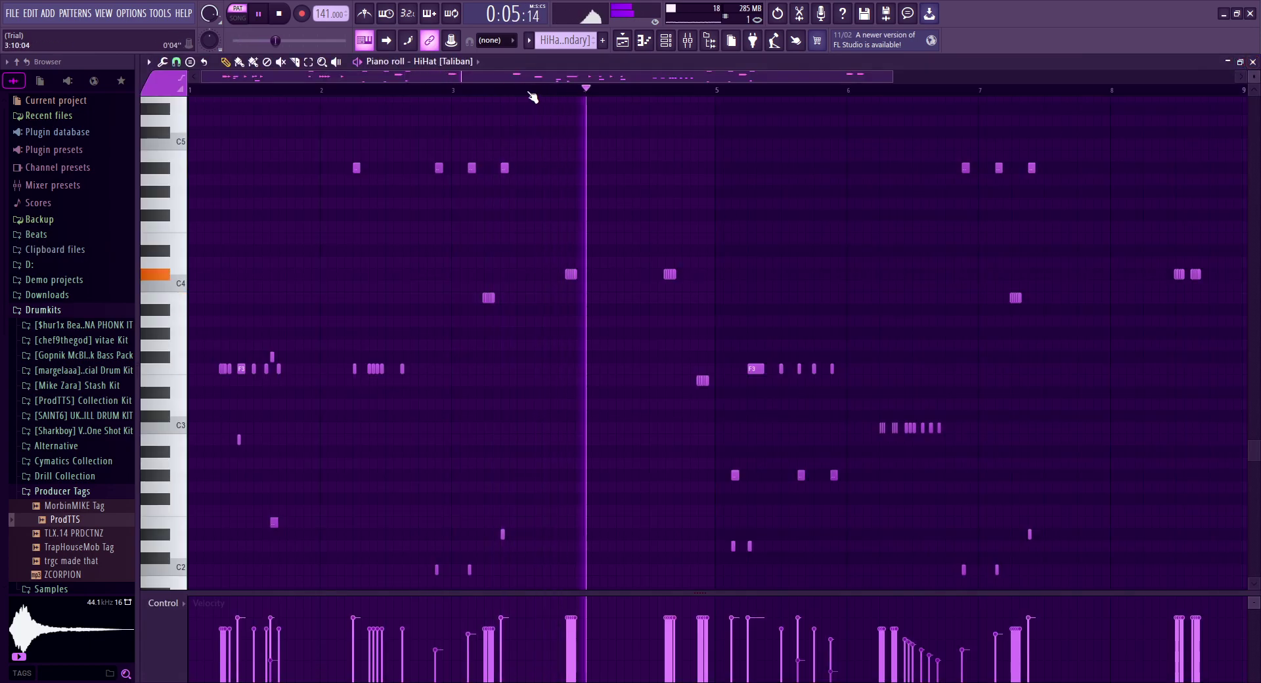
Play the OpHat pattern and the Clap pattern in the piano roll, zooming in on the clap notes
{"action": "scroll", "coordinate": [578, 41], "scroll_direction": "down", "scroll_amount": 1}
{"action": "scroll", "coordinate": [540, 291], "scroll_direction": "up", "scroll_amount": 4}
{"action": "key", "text": "space"}
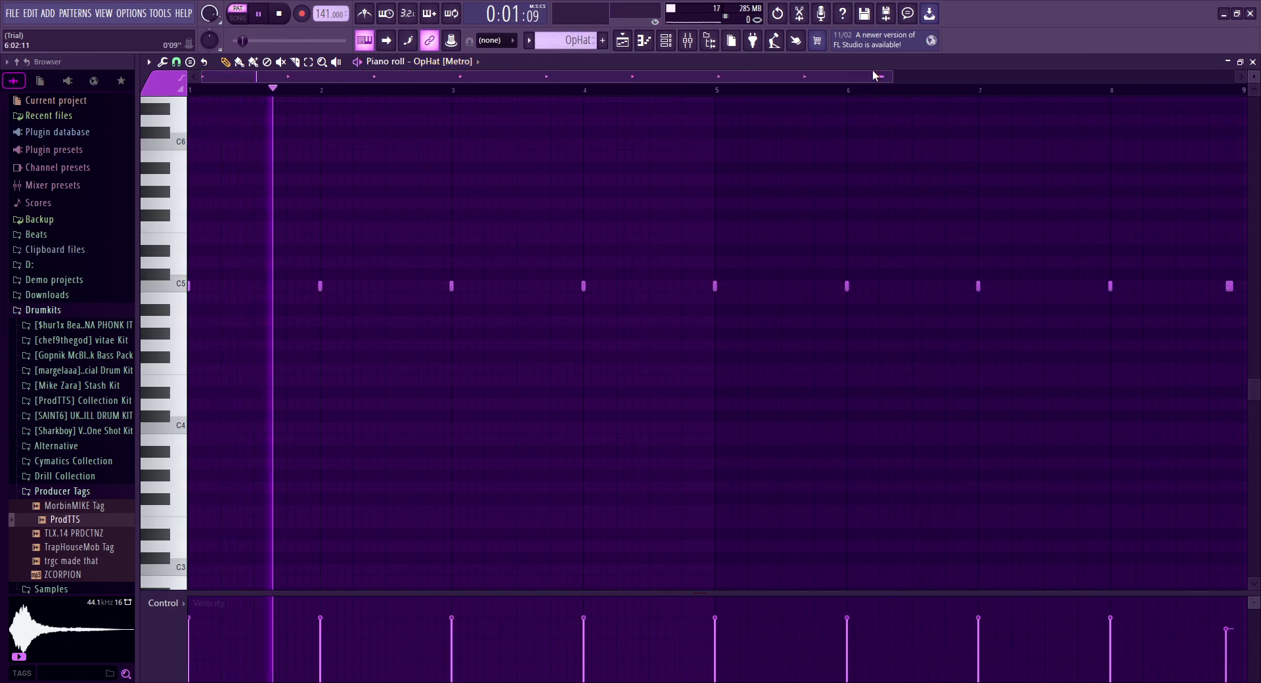
{"action": "left_click_drag", "start_coordinate": [891, 76], "coordinate": [566, 77]}
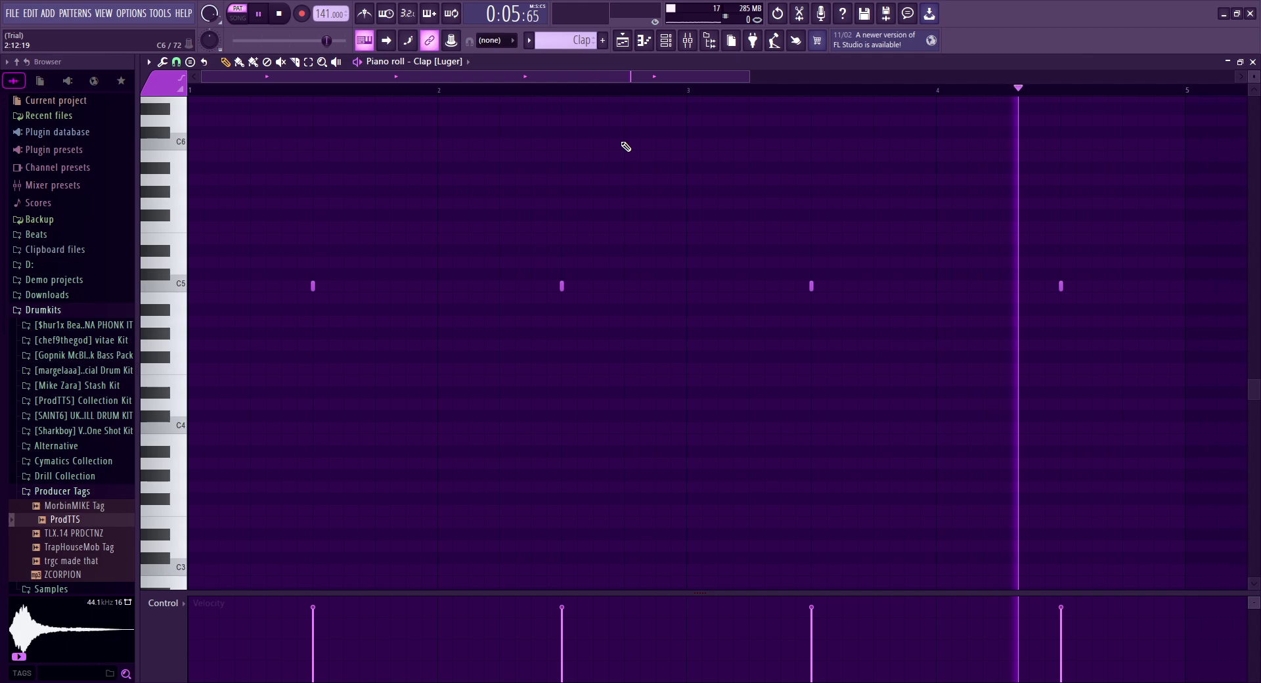
{"action": "key", "text": "space"}
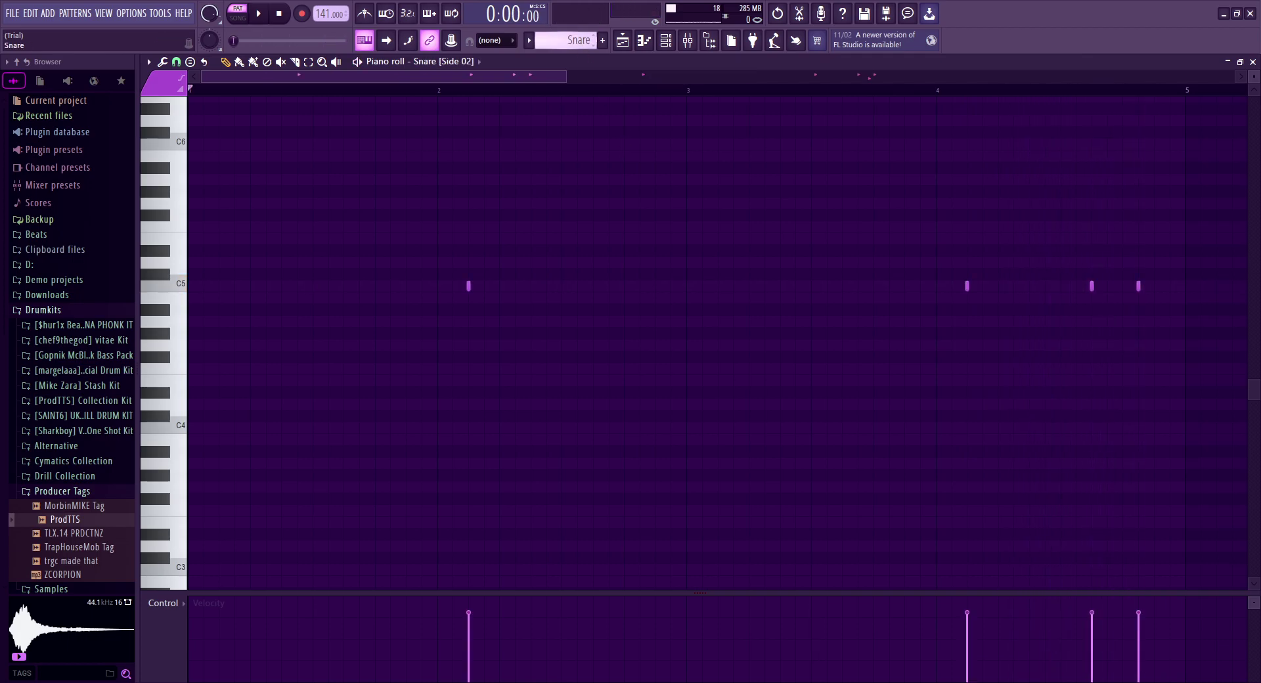
Play the Snare pattern with all eight bars of its notes in view
{"action": "key", "text": "space"}
{"action": "left_click_drag", "start_coordinate": [566, 77], "coordinate": [889, 87]}
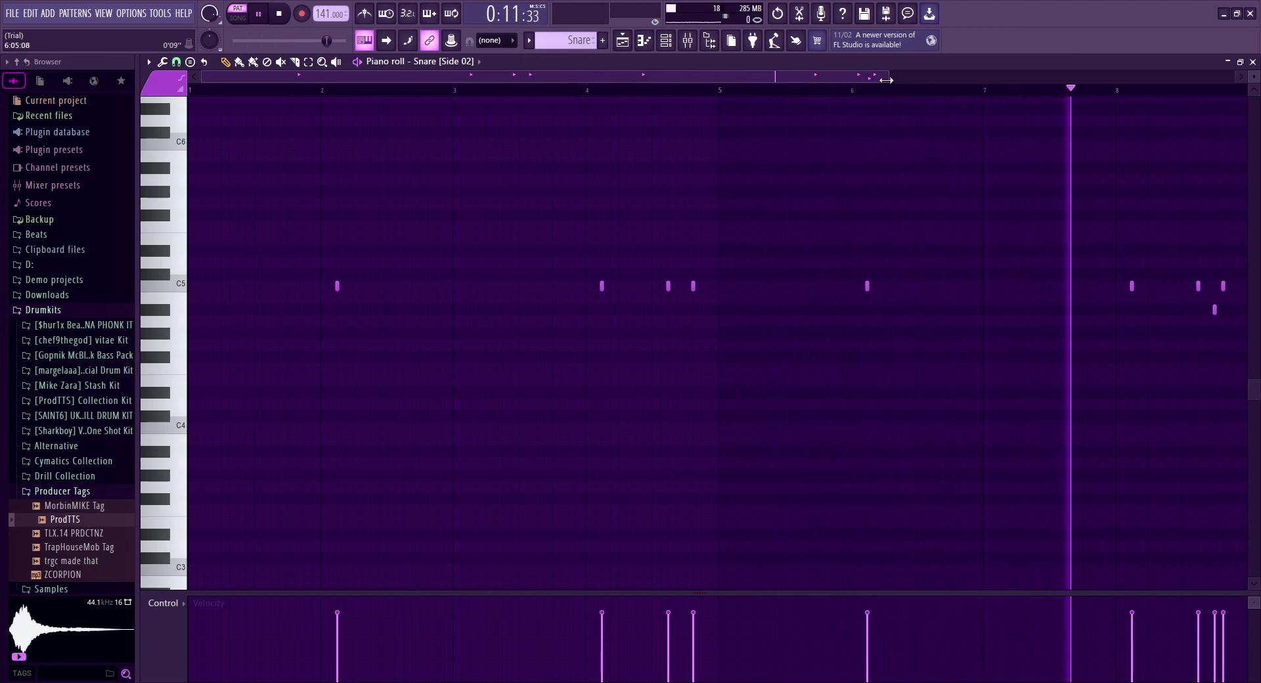
{"action": "key", "text": "space"}
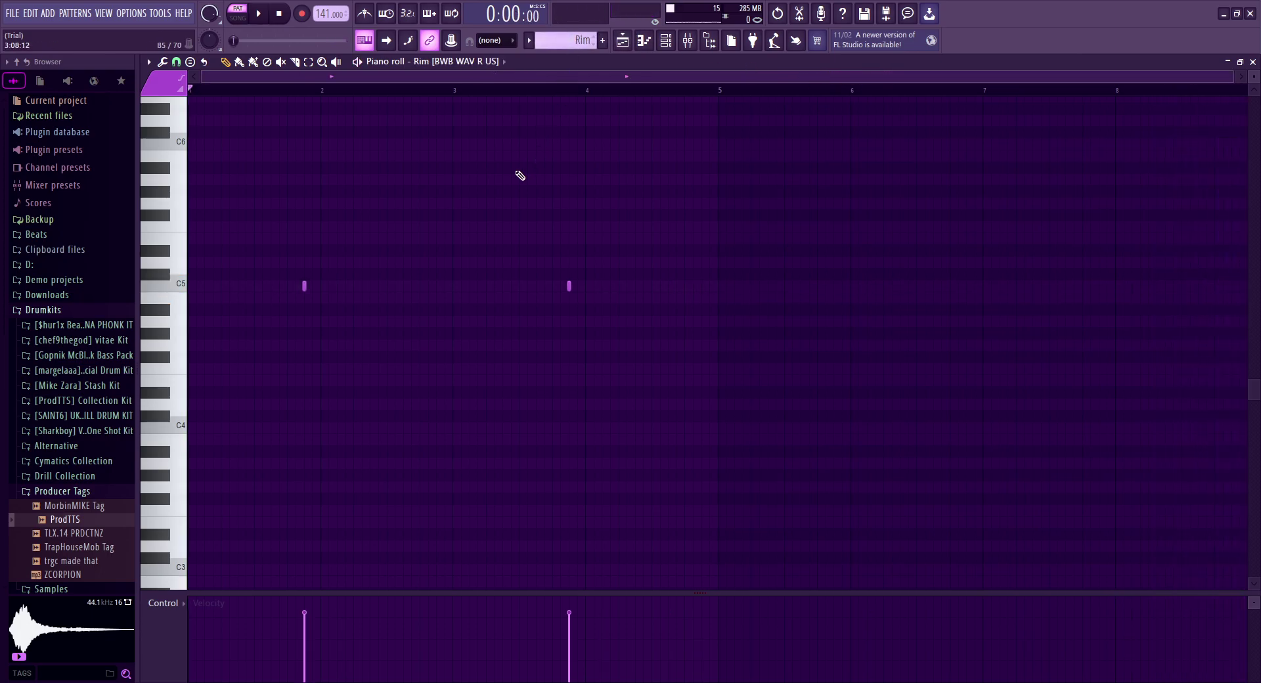
Play the Rim pattern in the piano roll
{"action": "scroll", "coordinate": [201, 98], "scroll_direction": "up", "scroll_amount": 2}
{"action": "key", "text": "space"}
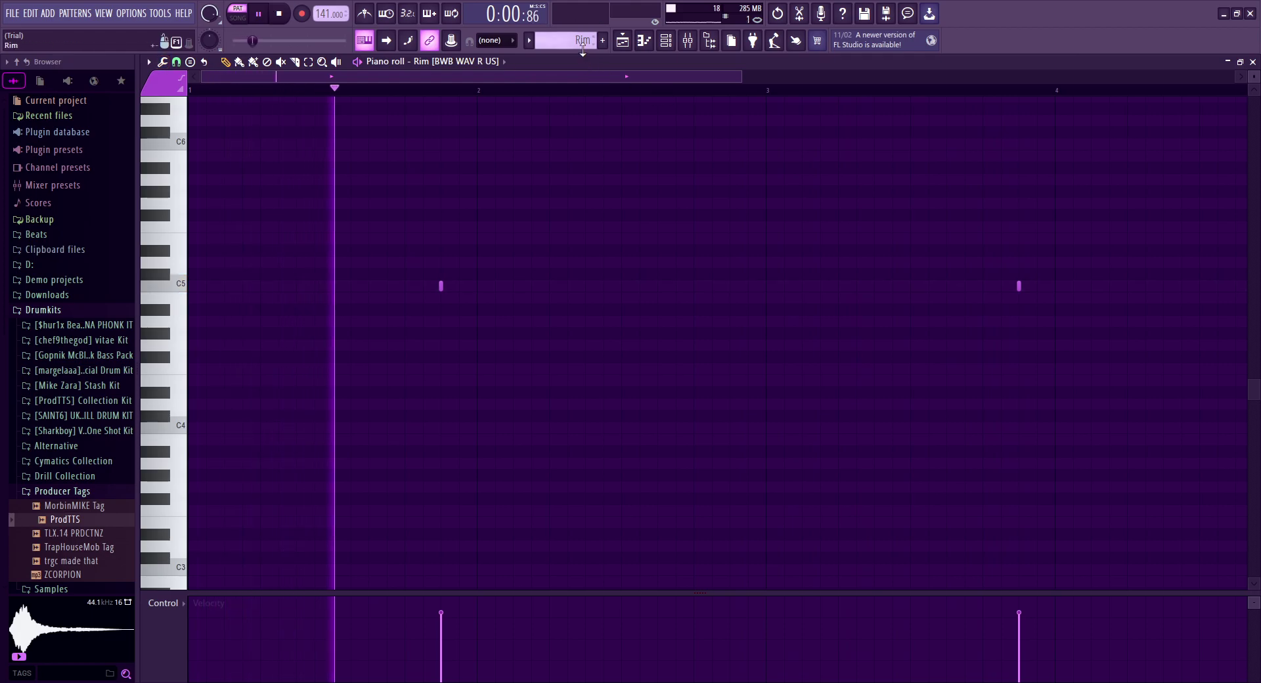
{"action": "key", "text": "space"}
{"action": "scroll", "coordinate": [579, 41], "scroll_direction": "down", "scroll_amount": 1}
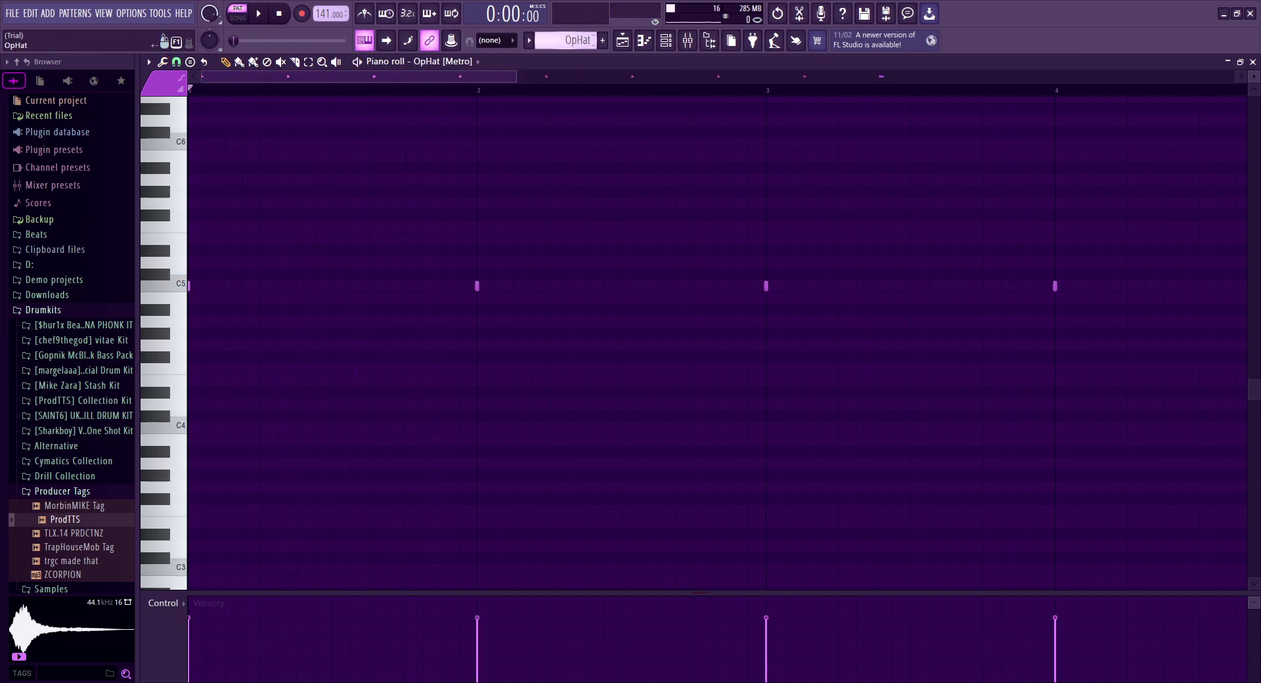
Switch to the Rim #2 pattern and play its notes
{"action": "scroll", "coordinate": [579, 41], "scroll_direction": "up", "scroll_amount": 3}
{"action": "key", "text": "space"}
{"action": "left_click_drag", "start_coordinate": [673, 76], "coordinate": [711, 79]}
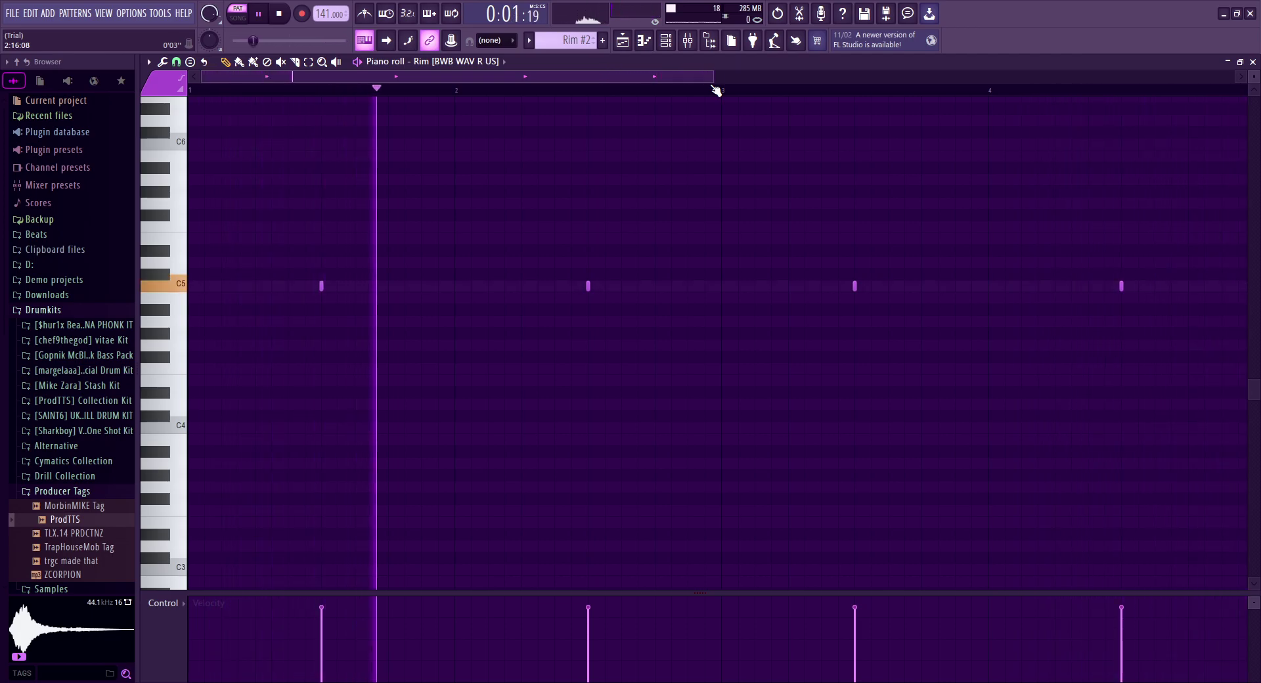
{"action": "key", "text": "space"}
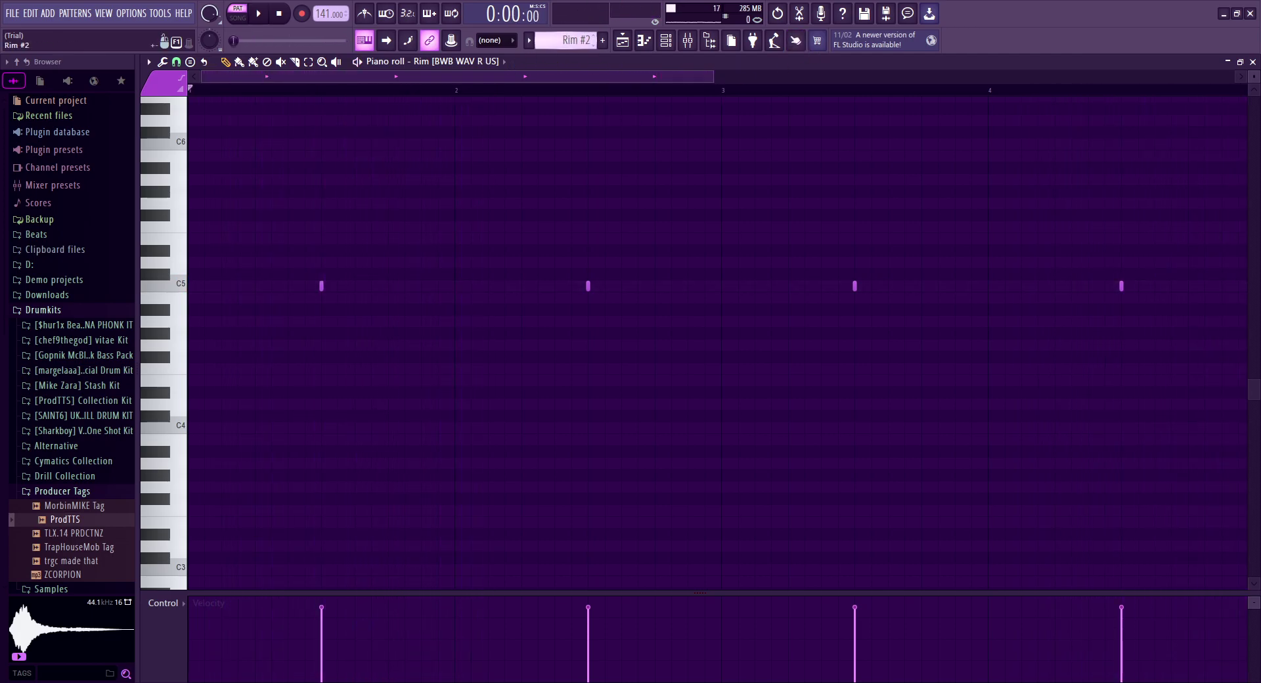
Return to the Pluck pattern, open the playlist and show the FX [Toilet Flush] clip at bar 33
{"action": "key", "text": "Down"}
{"action": "left_click", "coordinate": [621, 41]}
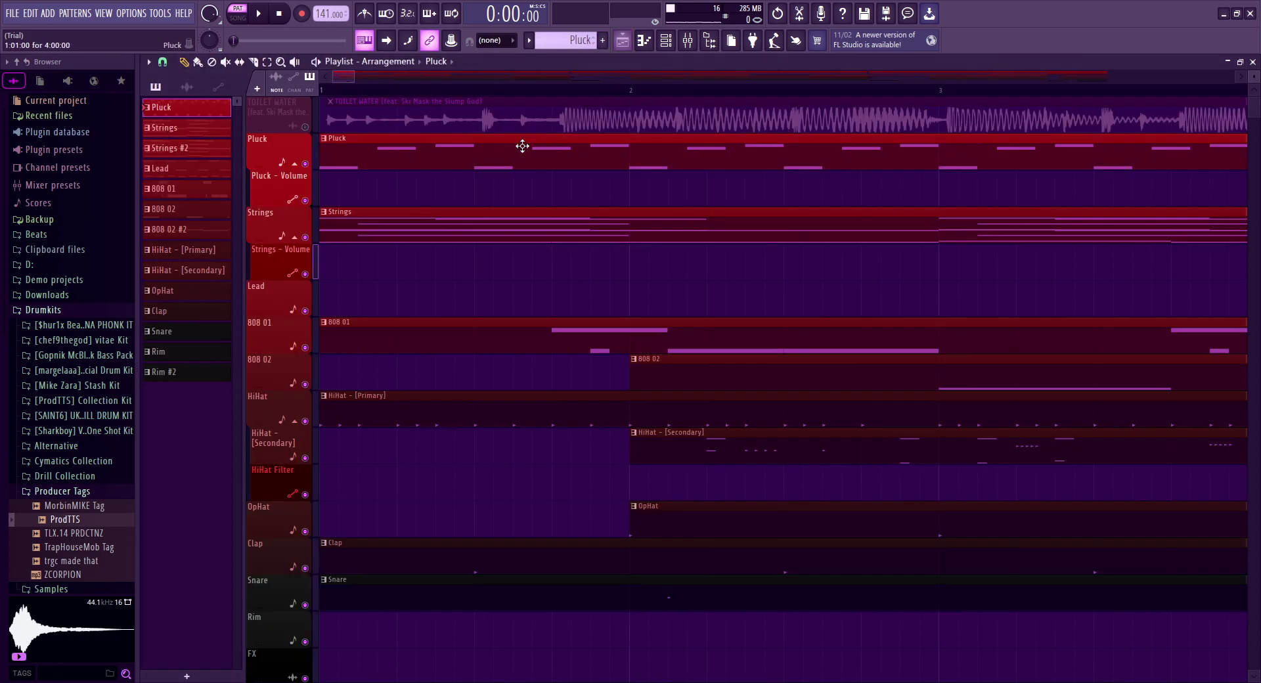
{"action": "left_click_drag", "start_coordinate": [373, 92], "coordinate": [489, 95]}
{"action": "scroll", "coordinate": [495, 93], "scroll_direction": "up", "scroll_amount": 3, "text": "ctrl"}
{"action": "scroll", "coordinate": [518, 328], "scroll_direction": "down", "scroll_amount": 6}
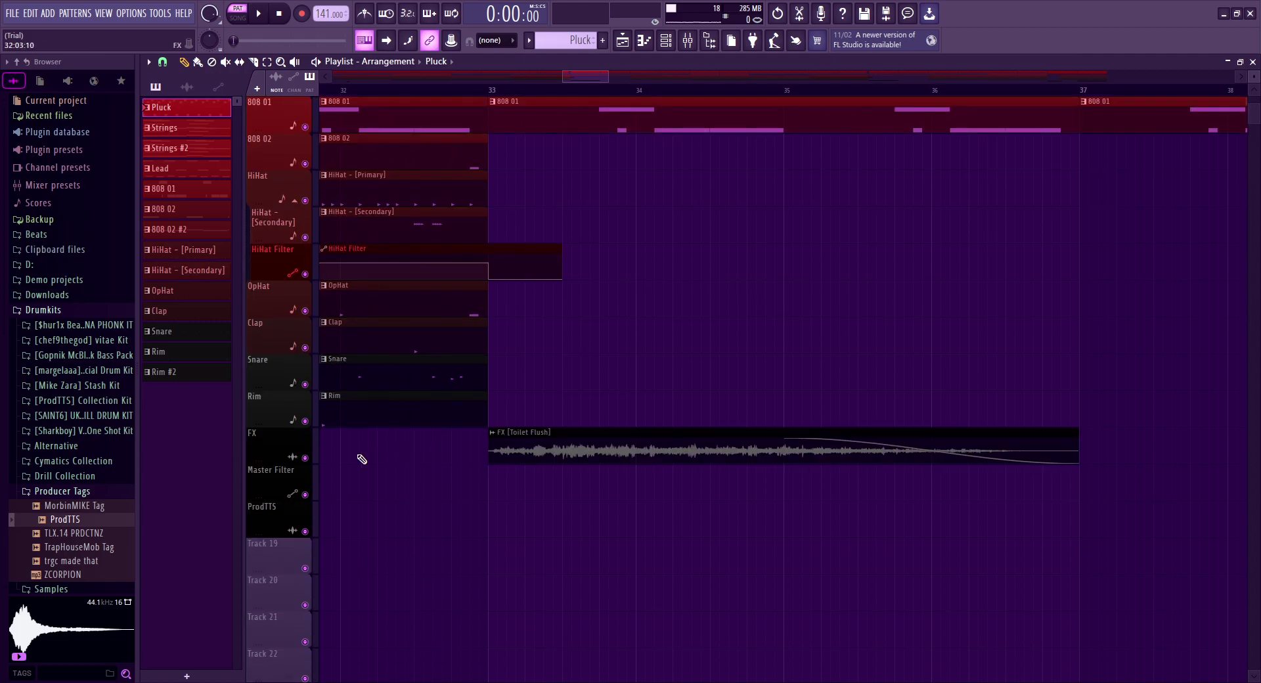
Solo the FX track, keep the Master Filter track enabled and play the FX [Toilet Flush] clip from bar 33
{"action": "right_click", "coordinate": [305, 458]}
{"action": "left_click", "coordinate": [305, 495]}
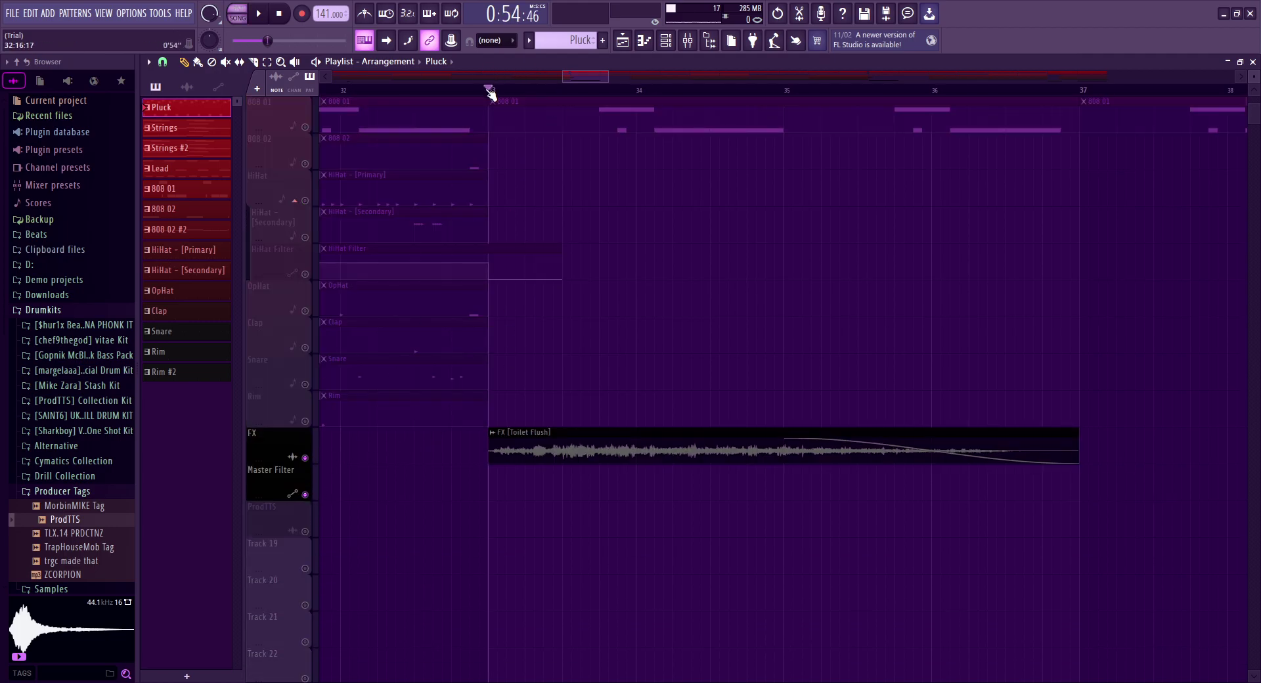
{"action": "key", "text": "space"}
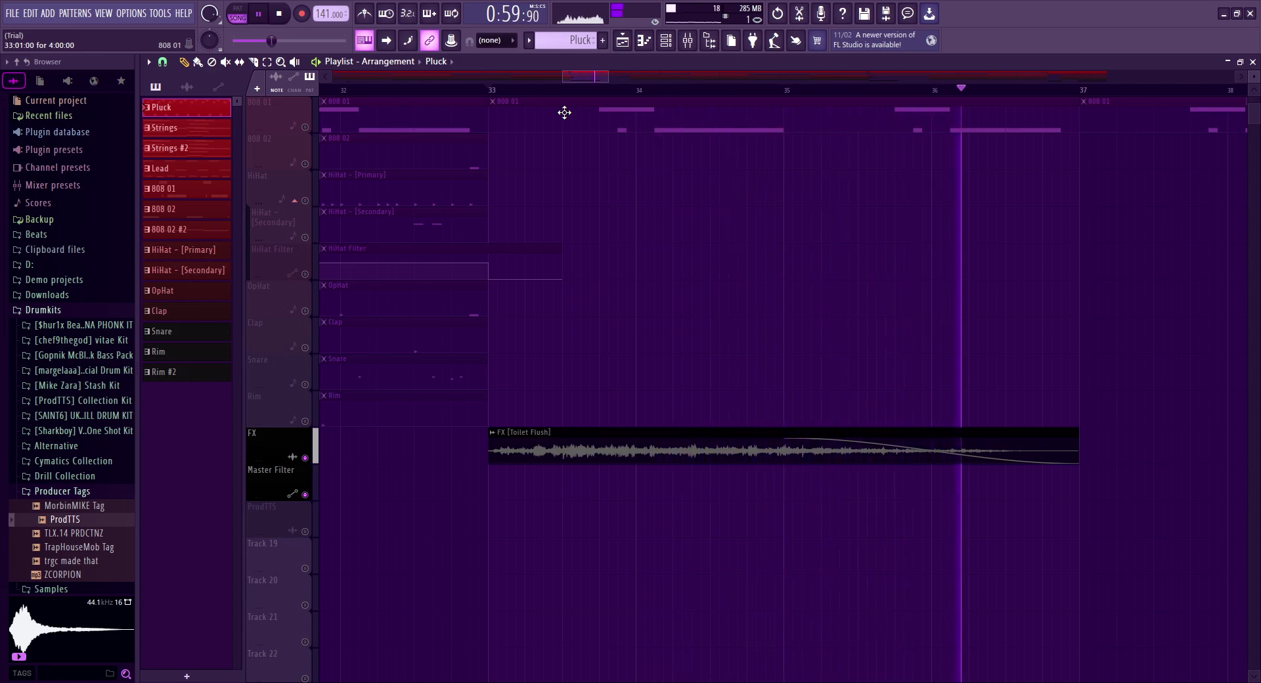
{"action": "key", "text": "space"}
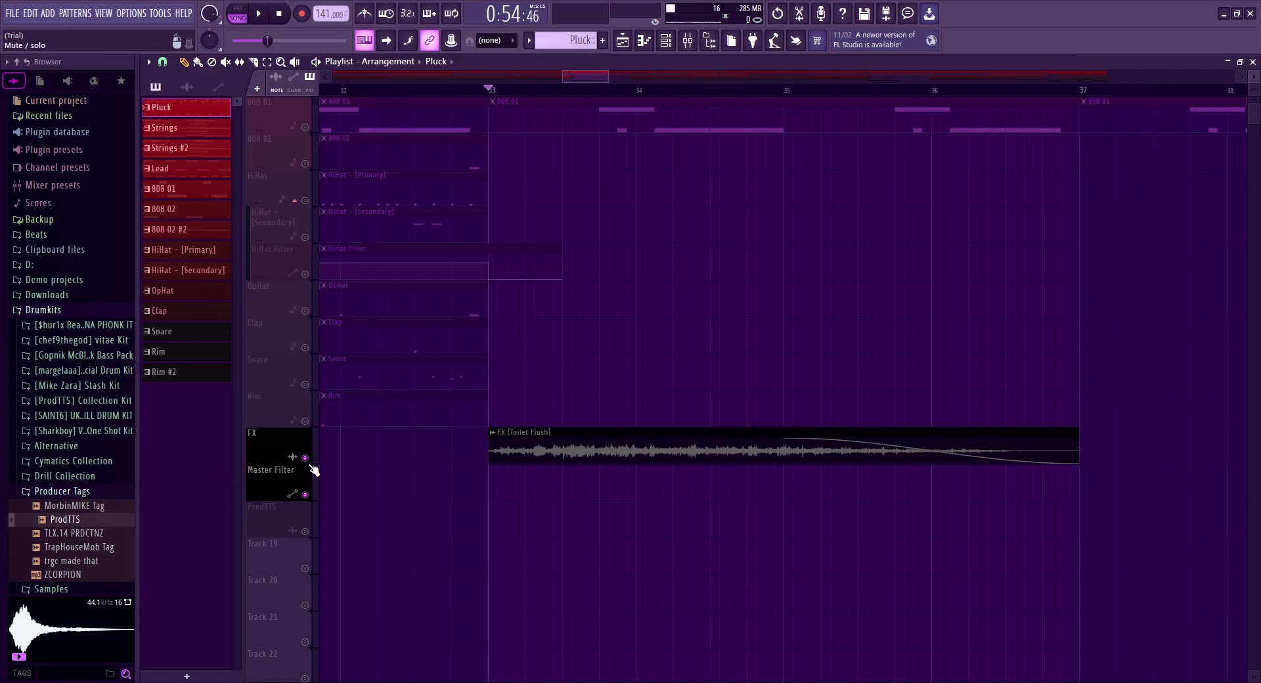
Enable all playlist tracks again, mute the TOILET WATER reference track and look over the whole arrangement
{"action": "scroll", "coordinate": [314, 470], "scroll_direction": "up", "scroll_amount": 4}
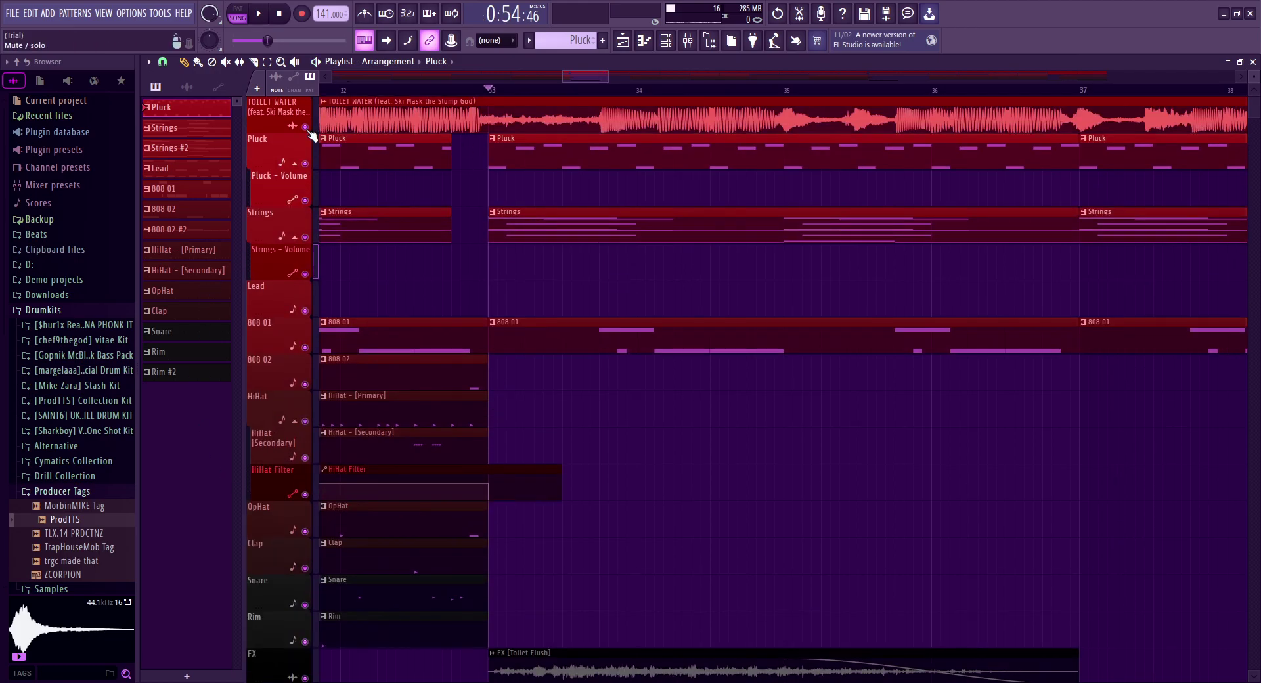
{"action": "left_click", "coordinate": [306, 128]}
{"action": "scroll", "coordinate": [499, 92], "scroll_direction": "down", "scroll_amount": 5}
{"action": "left_click_drag", "start_coordinate": [691, 79], "coordinate": [1106, 79]}
{"action": "scroll", "coordinate": [1047, 419], "scroll_direction": "down", "scroll_amount": 4}
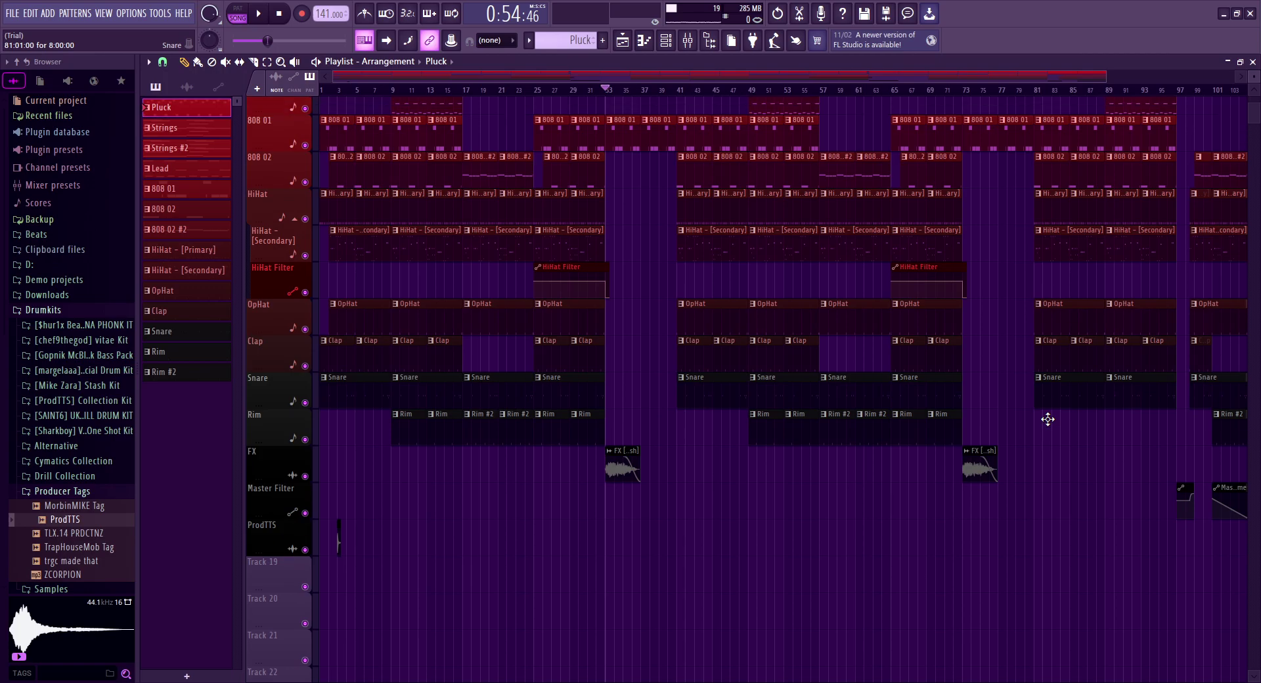
{"action": "scroll", "coordinate": [1047, 419], "scroll_direction": "up", "scroll_amount": 2}
{"action": "scroll", "coordinate": [1048, 419], "scroll_direction": "up", "scroll_amount": 4}
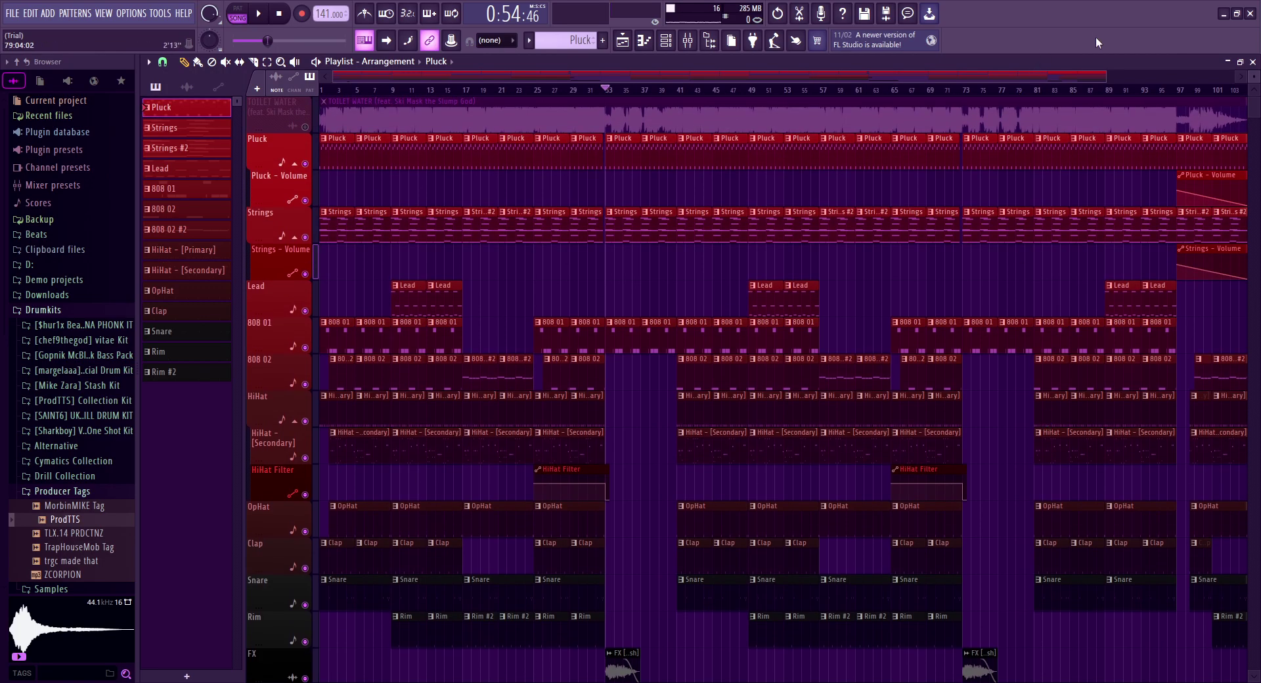
Zoom the playlist in on the first bars, reduce the track height to show the ProdTTS track and play the song from the start
{"action": "left_click_drag", "start_coordinate": [1106, 78], "coordinate": [345, 83]}
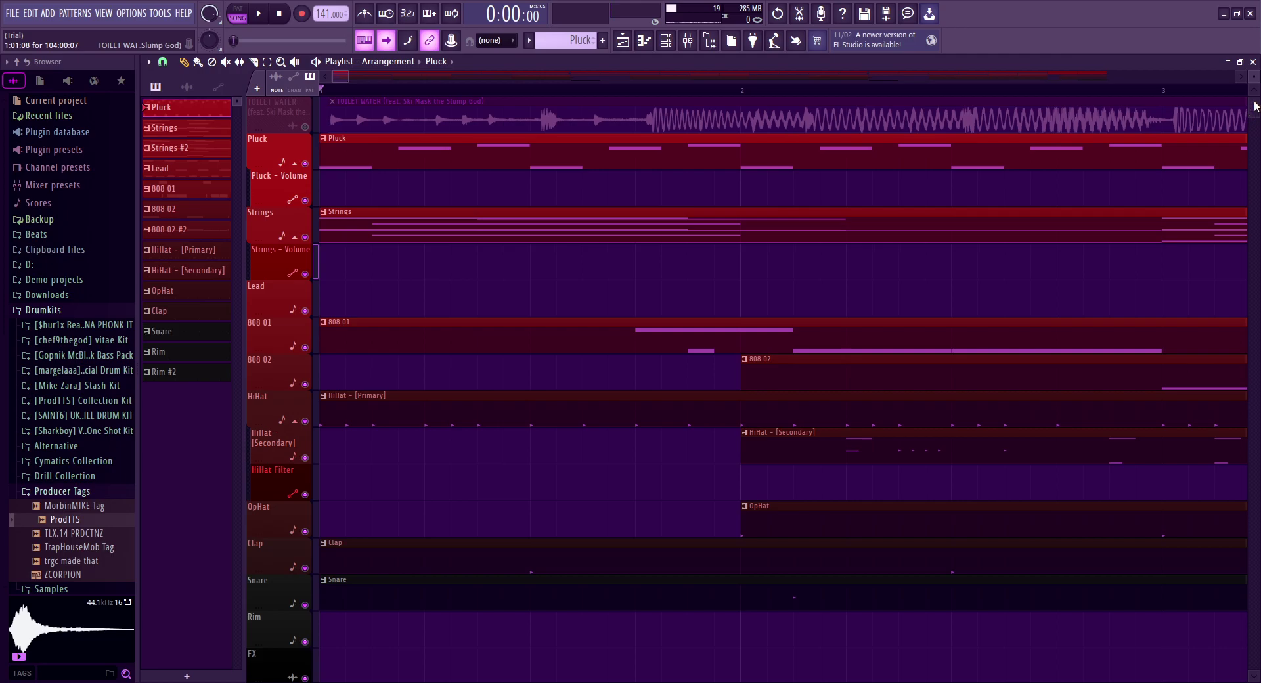
{"action": "scroll", "coordinate": [782, 394], "scroll_direction": "down", "scroll_amount": 3}
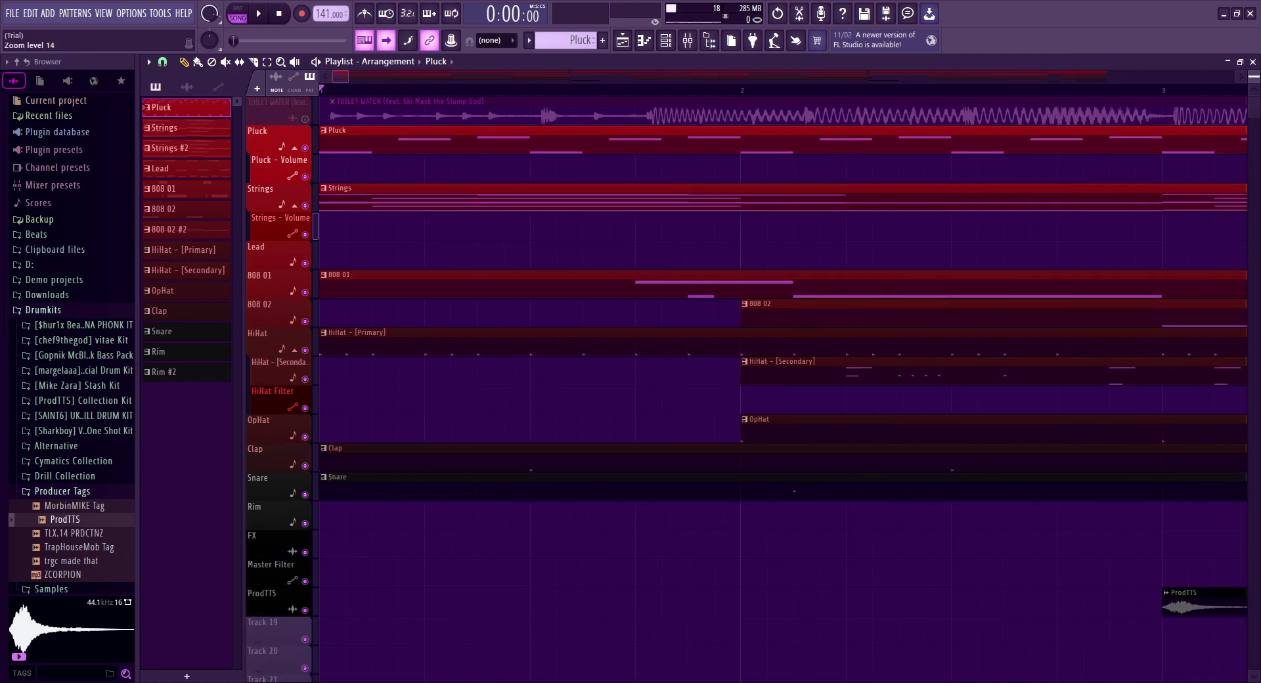
{"action": "scroll", "coordinate": [781, 394], "scroll_direction": "up", "scroll_amount": 4}
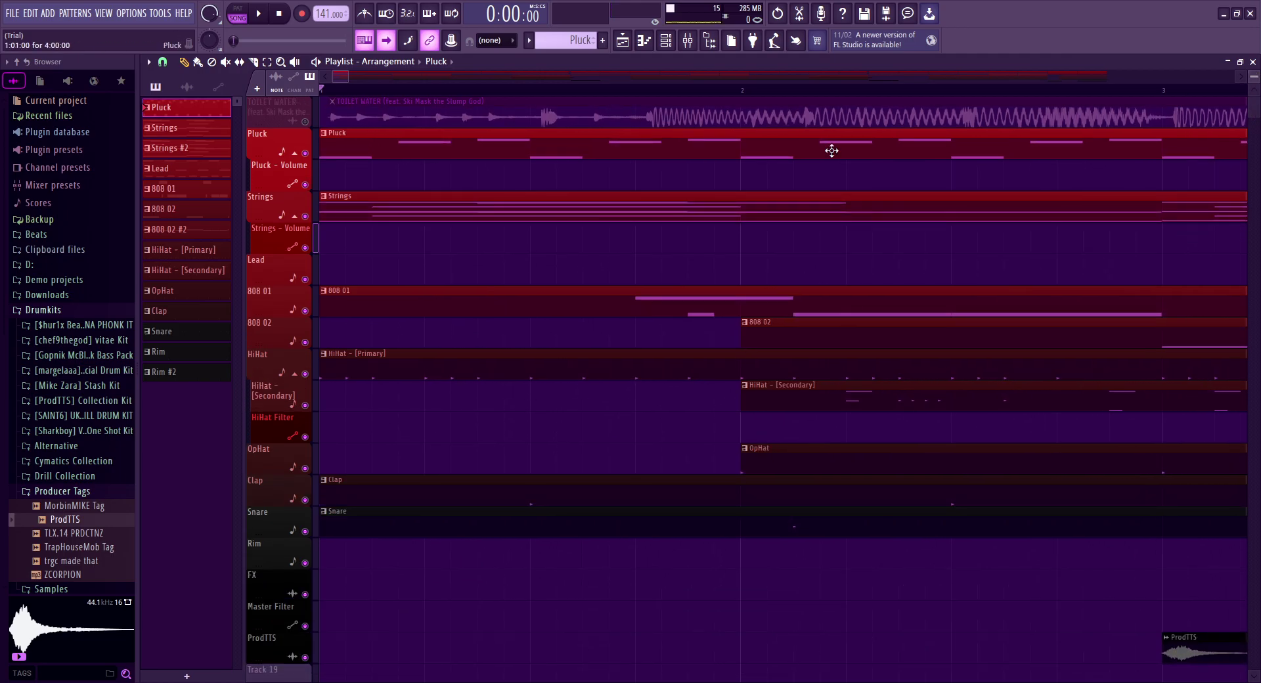
{"action": "key", "text": "space"}
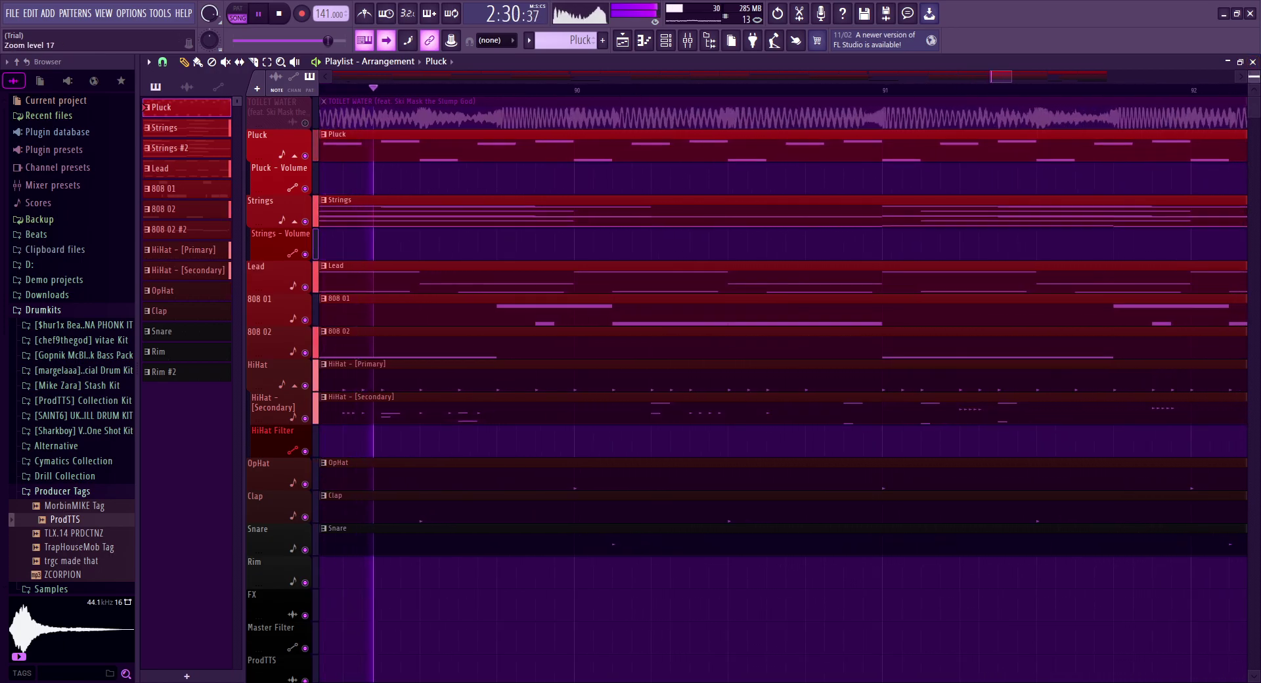
Stop playback at the end of the song and fit the whole arrangement into the playlist view
{"action": "left_click_drag", "start_coordinate": [1252, 81], "coordinate": [1252, 85]}
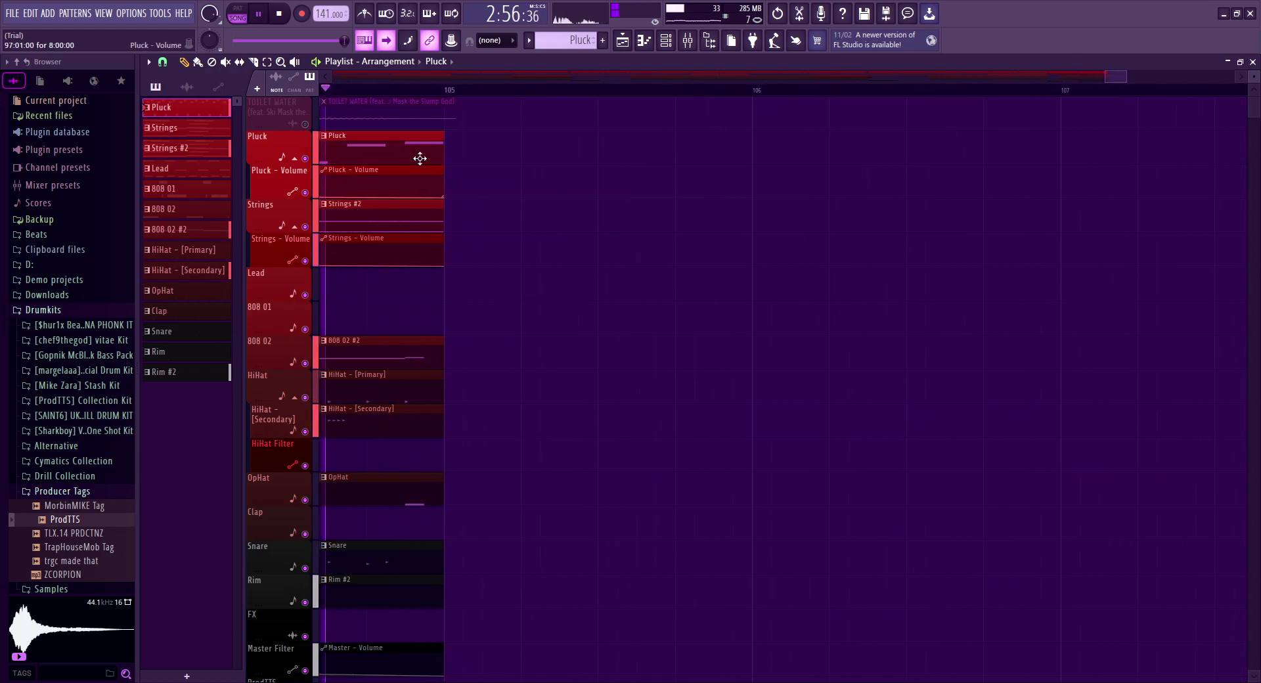
{"action": "key", "text": "space"}
{"action": "left_click_drag", "start_coordinate": [351, 77], "coordinate": [1112, 68]}
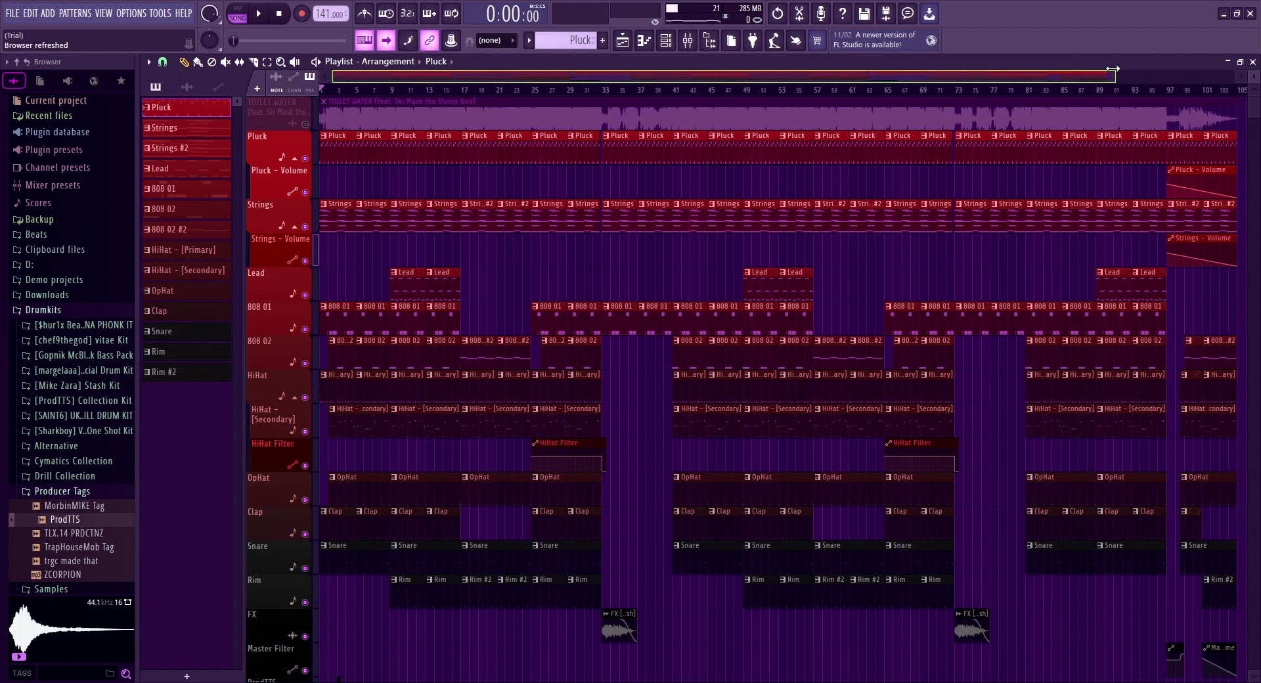